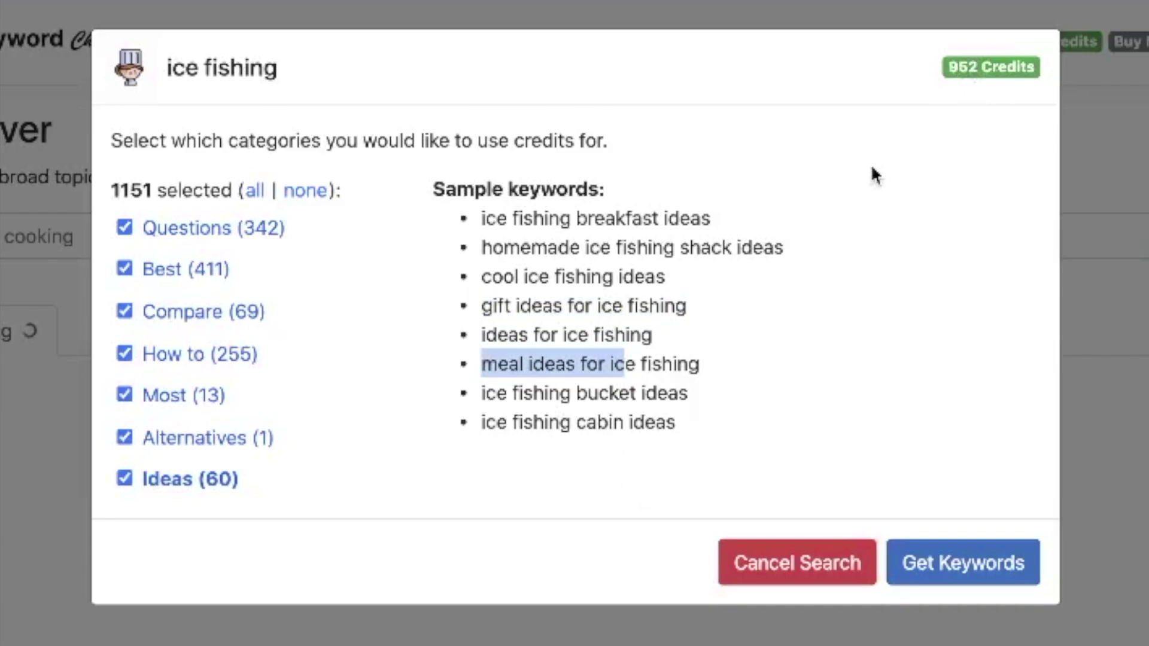
Keep only the Best category selected for the ice fishing search and get its keywords.
{"action": "left_click_drag", "start_coordinate": [113, 191], "coordinate": [150, 191]}
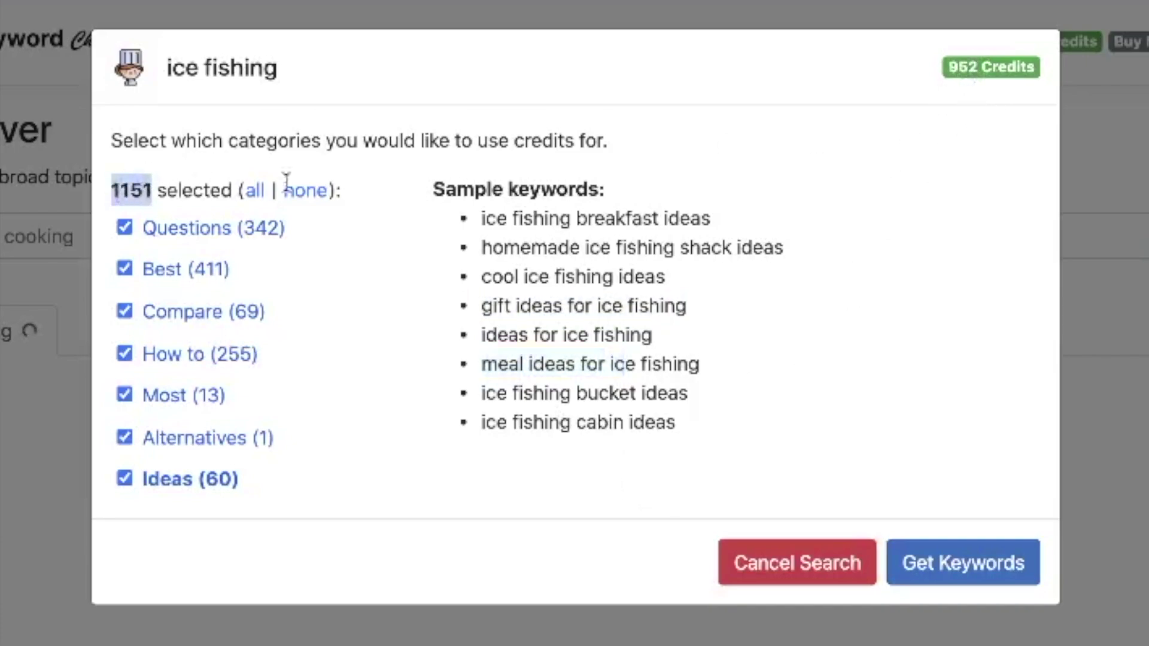
{"action": "left_click", "coordinate": [785, 154]}
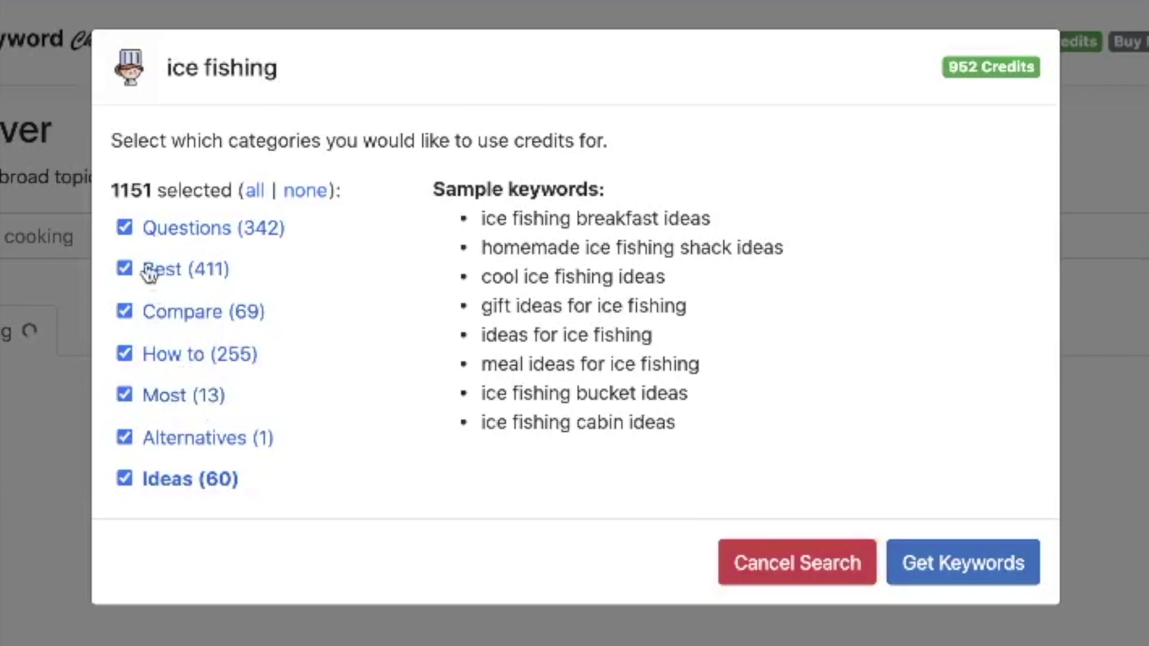
{"action": "left_click", "coordinate": [125, 228]}
{"action": "left_click", "coordinate": [125, 312]}
{"action": "left_click", "coordinate": [125, 353]}
{"action": "left_click", "coordinate": [124, 395]}
{"action": "left_click", "coordinate": [125, 437]}
{"action": "left_click", "coordinate": [125, 474]}
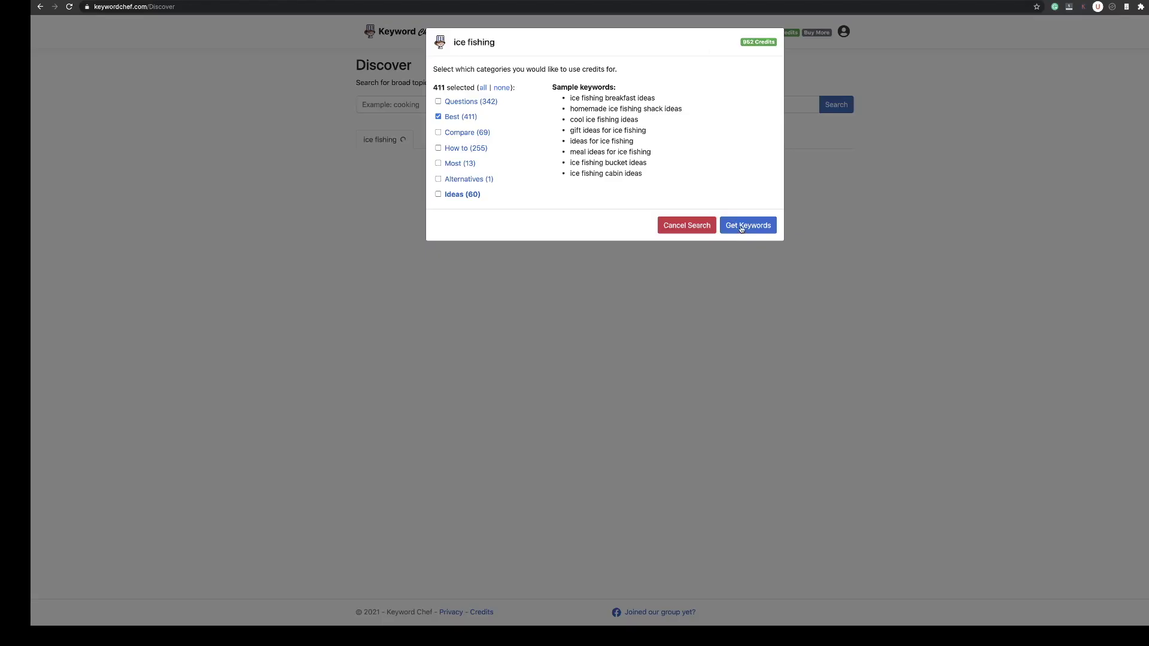
{"action": "left_click", "coordinate": [943, 568]}
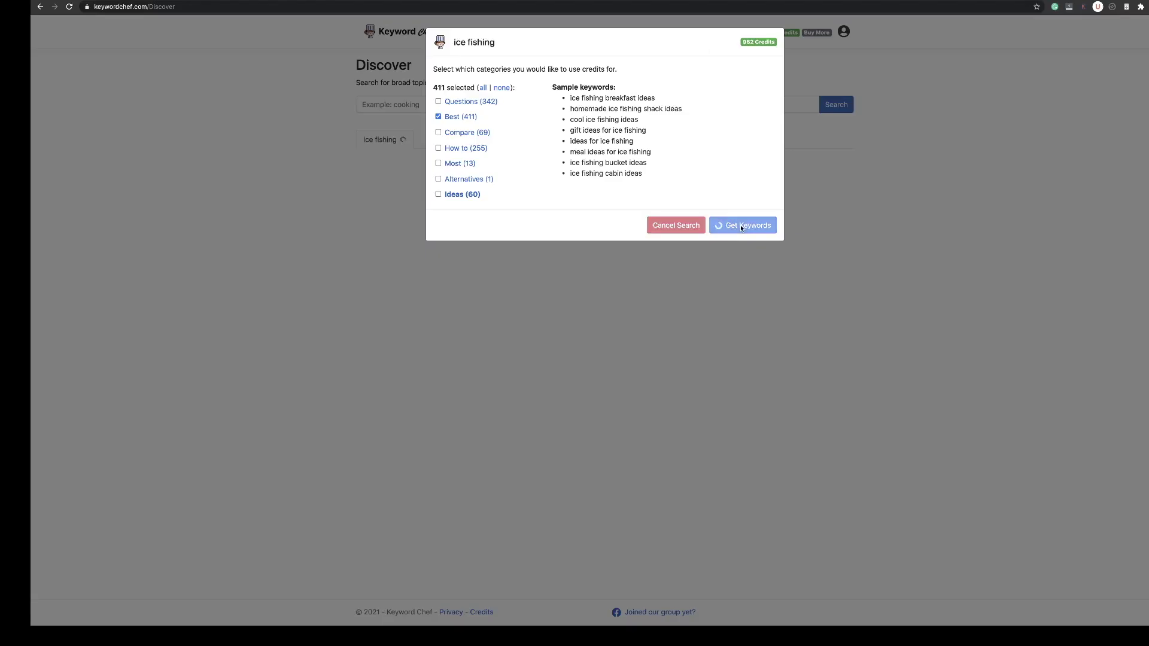
Examine the Best keywords for ice fishing and their average, high and low search volumes, including those for "best ice fishing boots".
{"action": "scroll", "coordinate": [646, 289], "scroll_direction": "down", "scroll_amount": 1}
{"action": "scroll", "coordinate": [646, 289], "scroll_direction": "down", "scroll_amount": 3}
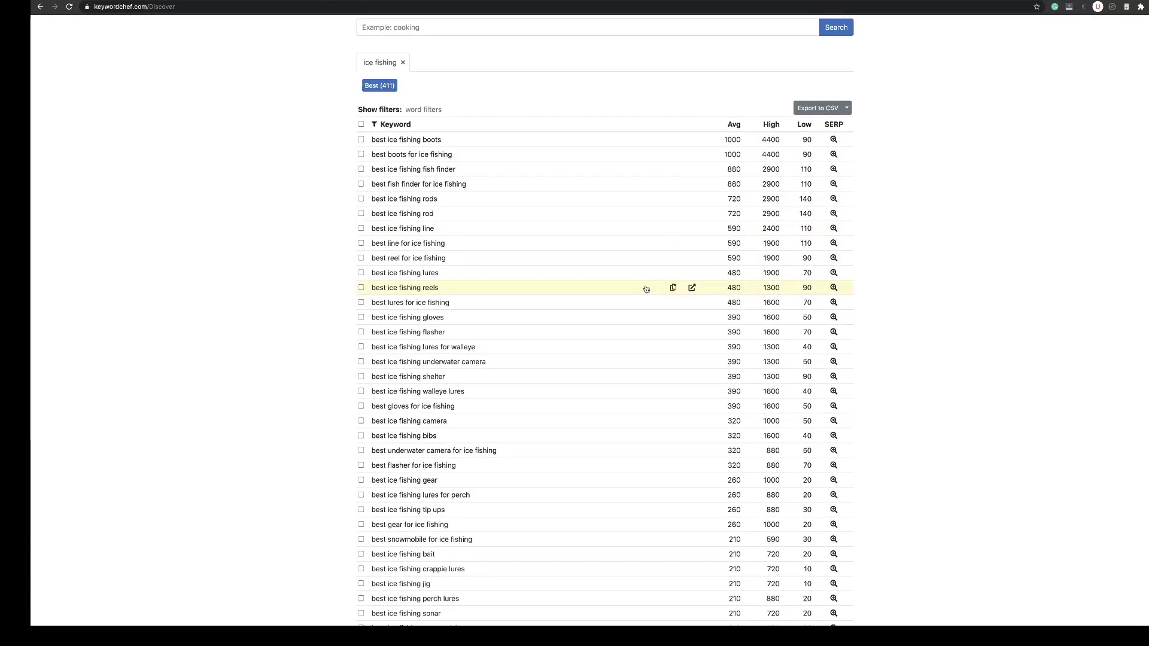
{"action": "scroll", "coordinate": [733, 118], "scroll_direction": "up", "scroll_amount": 1}
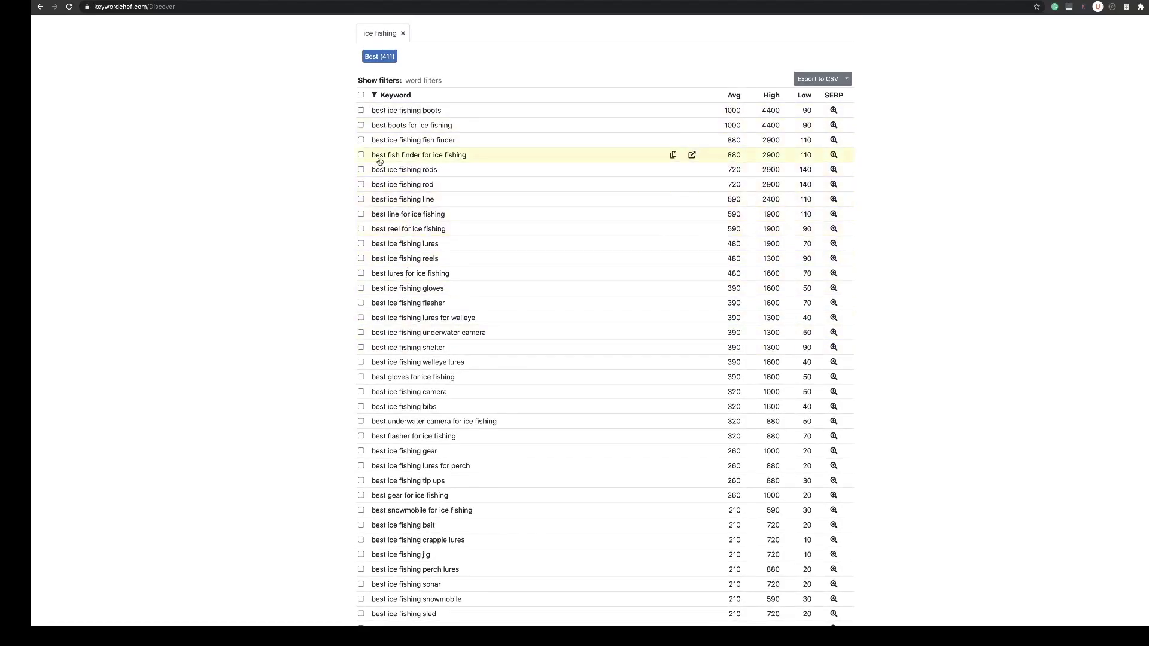
{"action": "scroll", "coordinate": [455, 164], "scroll_direction": "down", "scroll_amount": 5}
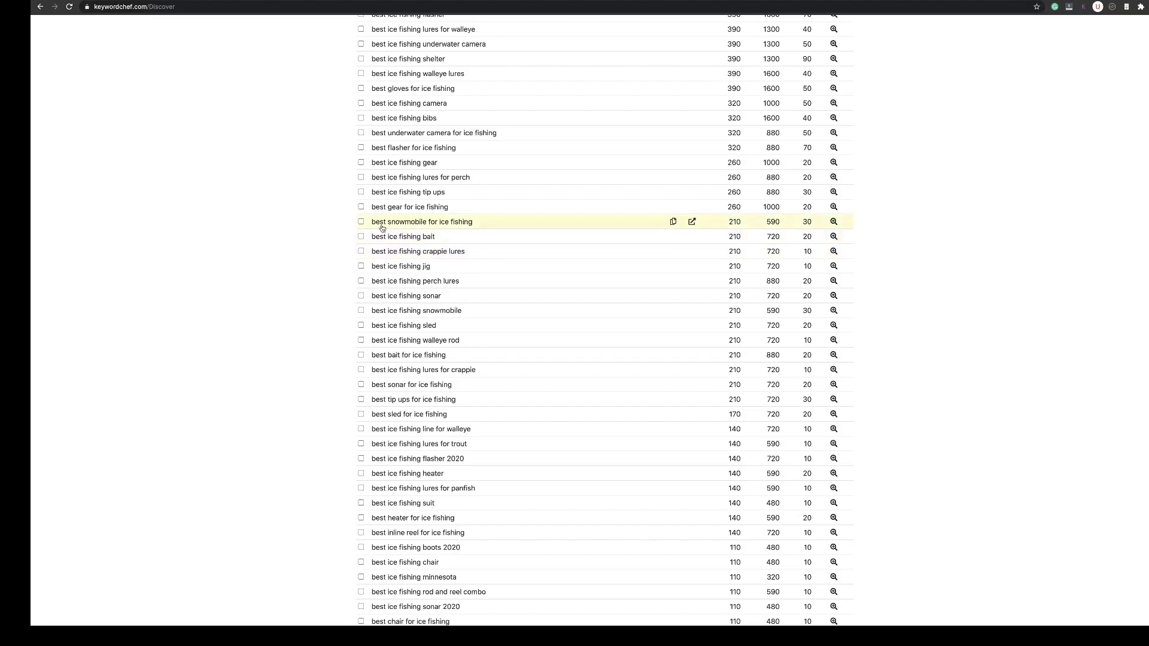
{"action": "scroll", "coordinate": [455, 246], "scroll_direction": "down", "scroll_amount": 1}
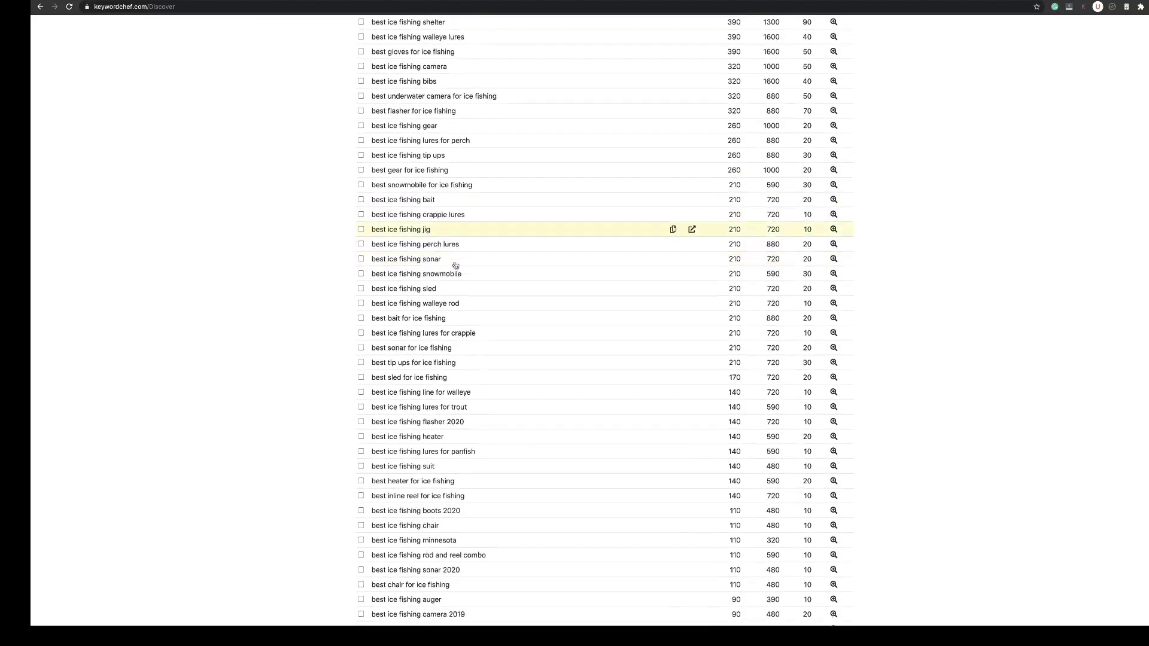
{"action": "scroll", "coordinate": [455, 265], "scroll_direction": "up", "scroll_amount": 5}
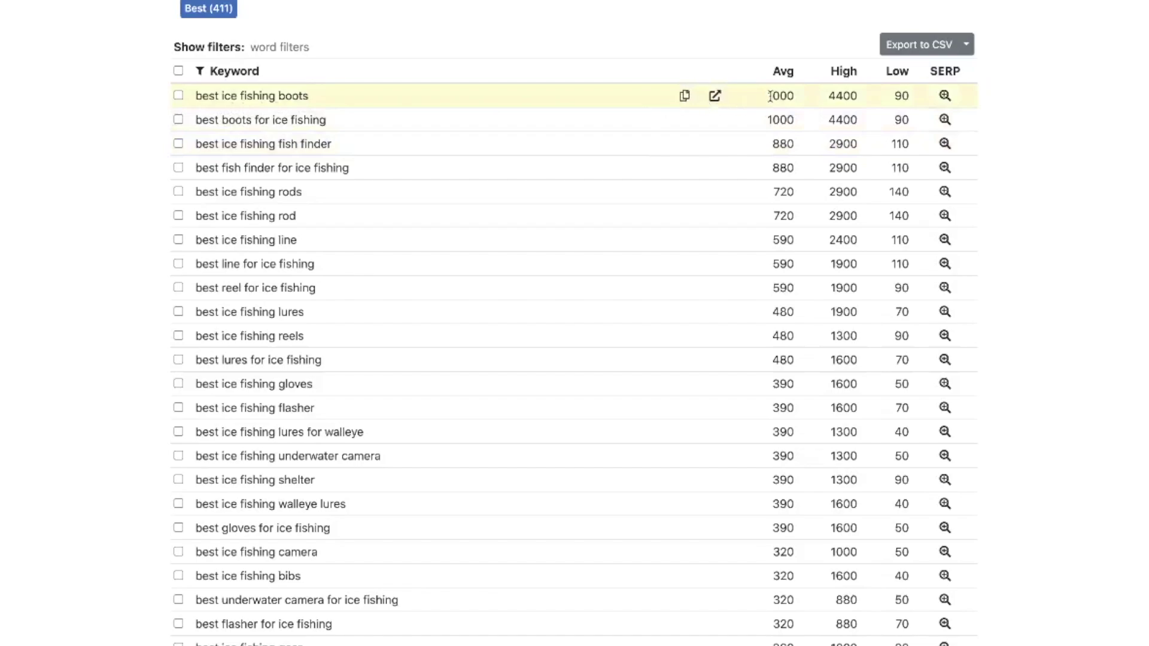
{"action": "left_click_drag", "start_coordinate": [767, 97], "coordinate": [797, 99]}
{"action": "left_click_drag", "start_coordinate": [828, 102], "coordinate": [861, 102]}
{"action": "left_click_drag", "start_coordinate": [890, 100], "coordinate": [912, 99]}
{"action": "scroll", "coordinate": [691, 189], "scroll_direction": "down", "scroll_amount": 1}
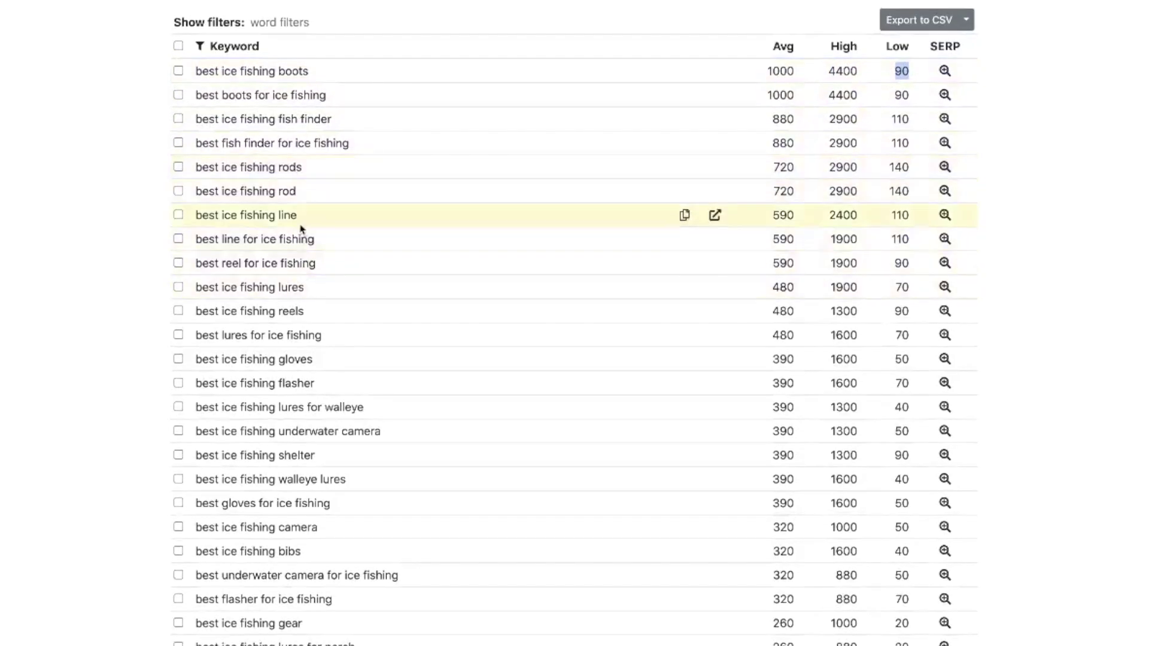
{"action": "scroll", "coordinate": [290, 380], "scroll_direction": "up", "scroll_amount": 3}
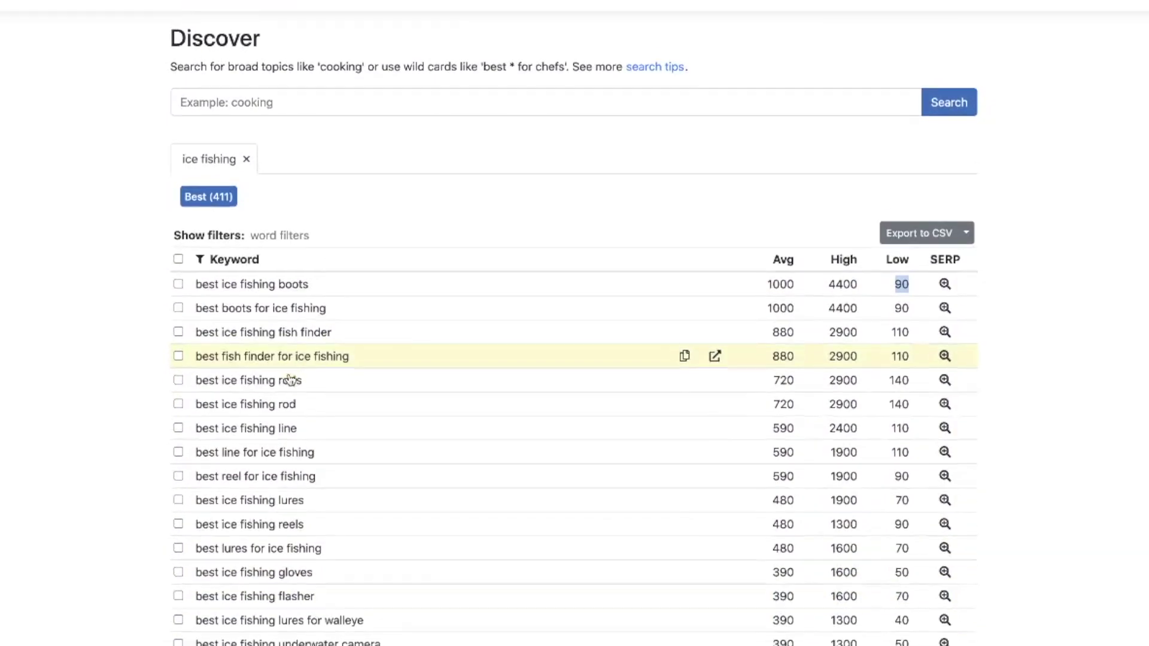
{"action": "scroll", "coordinate": [289, 379], "scroll_direction": "down", "scroll_amount": 1}
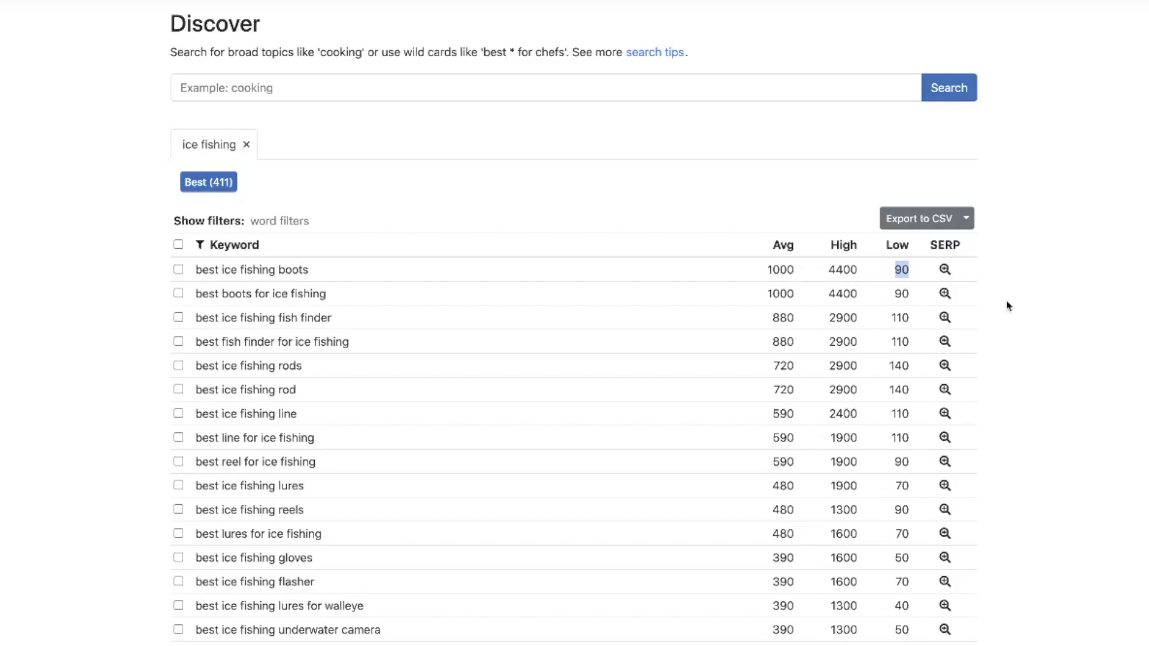
Preview the top-ranking search results for the keyword "best fish finder for ice fishing".
{"action": "mouse_move", "coordinate": [727, 407]}
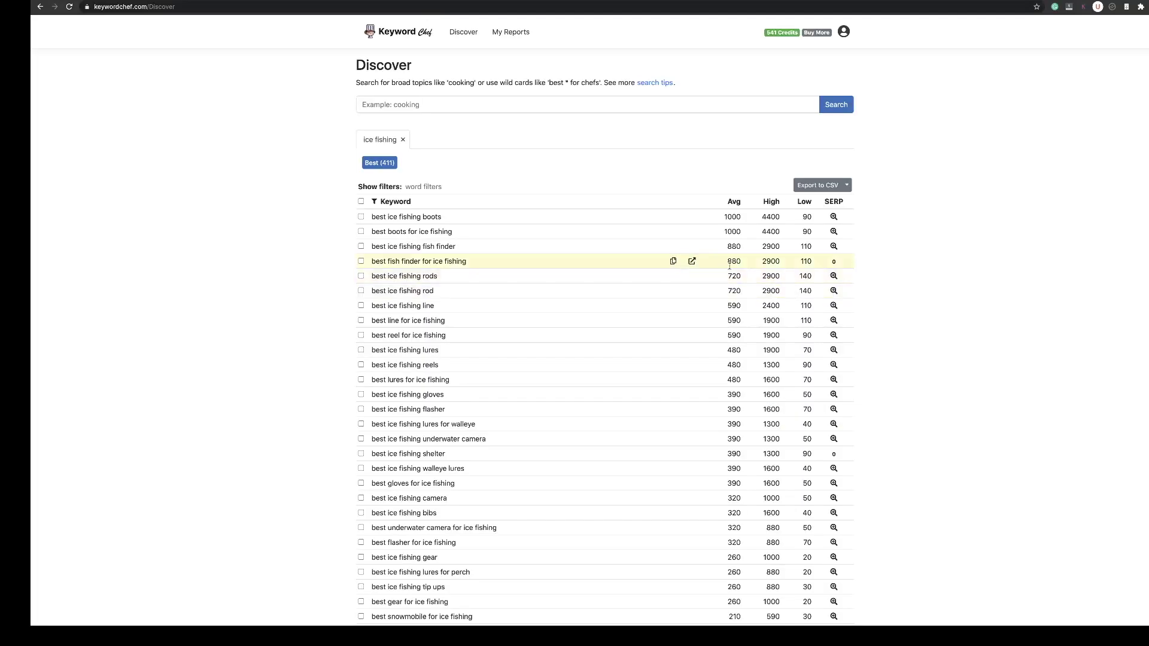
{"action": "mouse_move", "coordinate": [834, 262]}
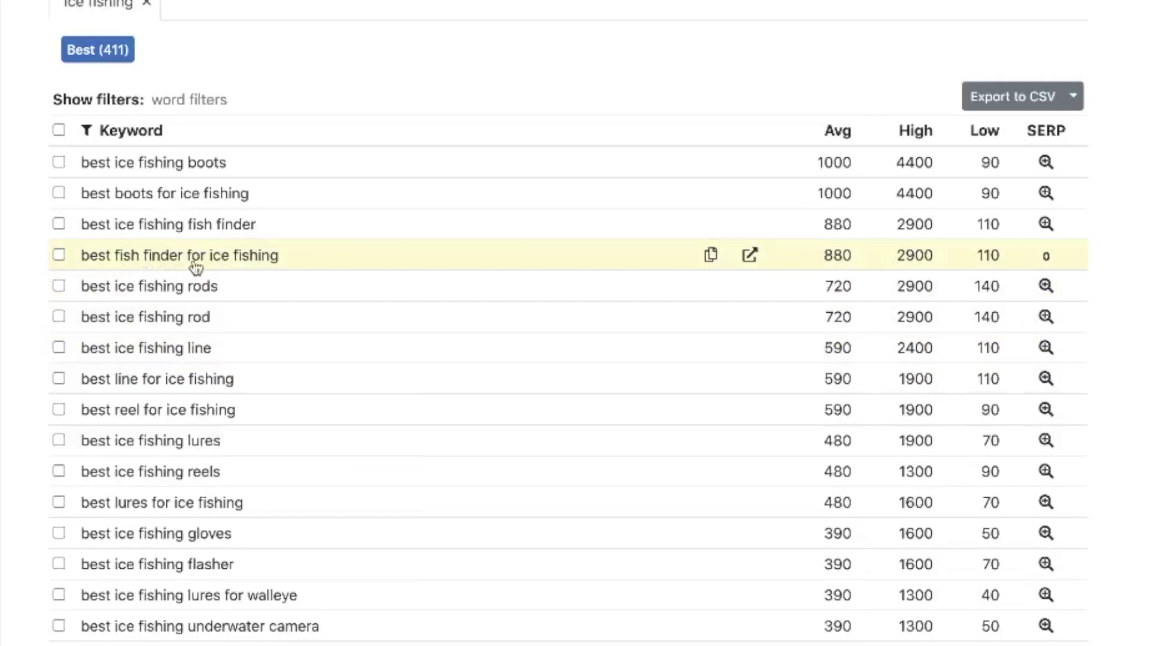
{"action": "mouse_move", "coordinate": [1048, 259]}
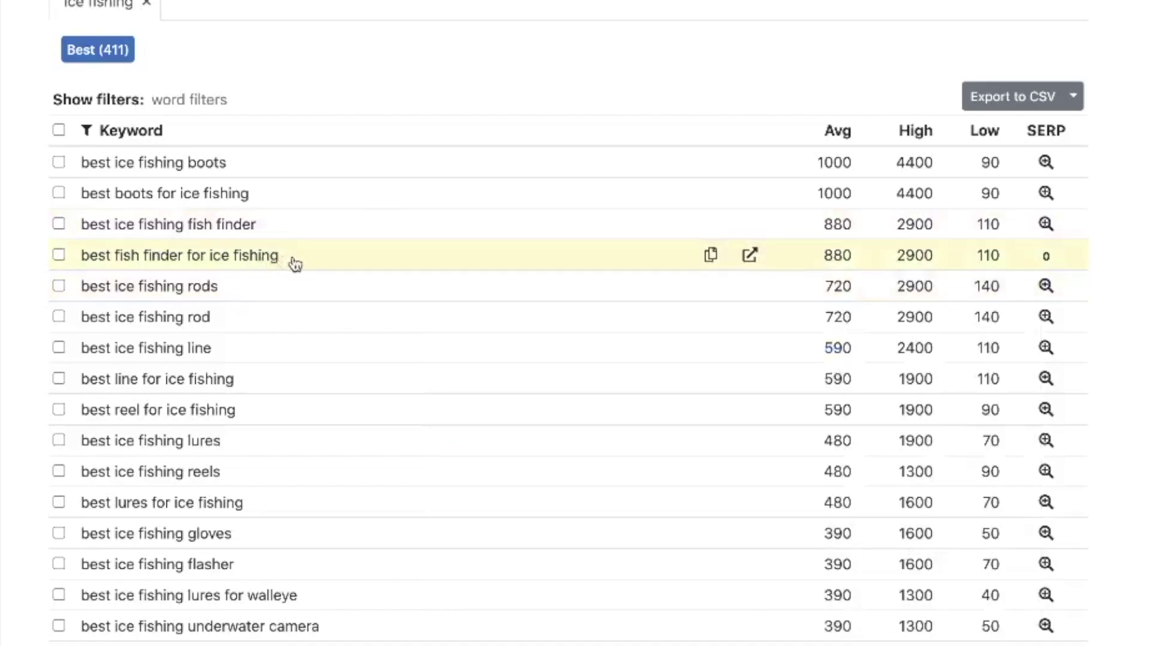
{"action": "mouse_move", "coordinate": [1025, 260]}
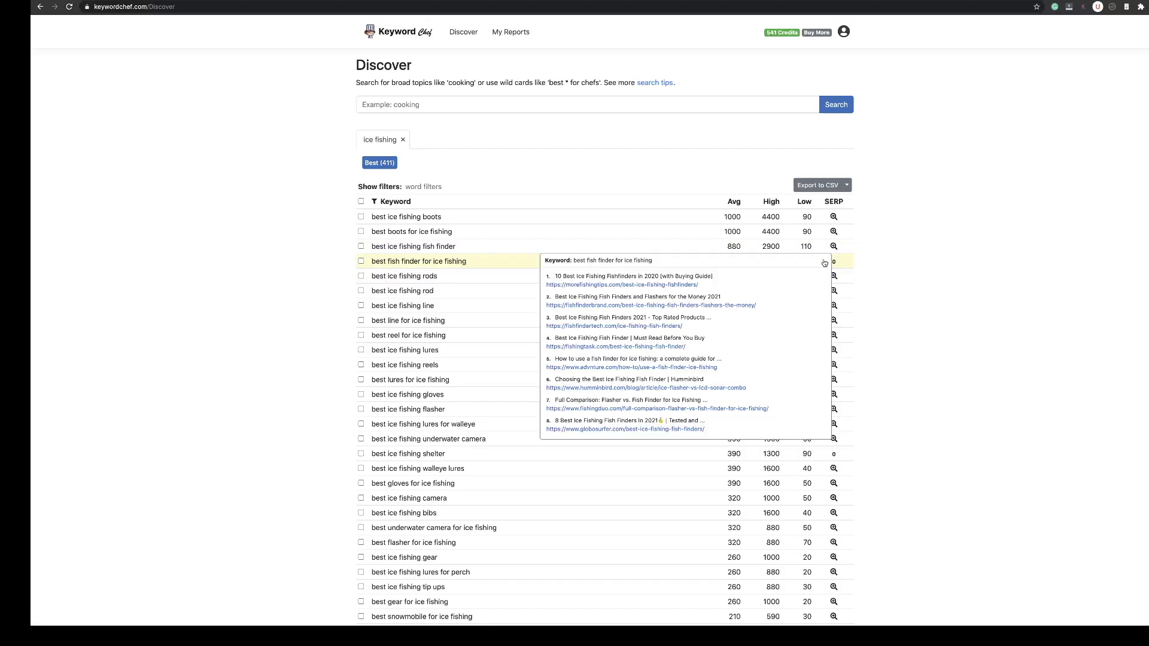
{"action": "right_click", "coordinate": [620, 286]}
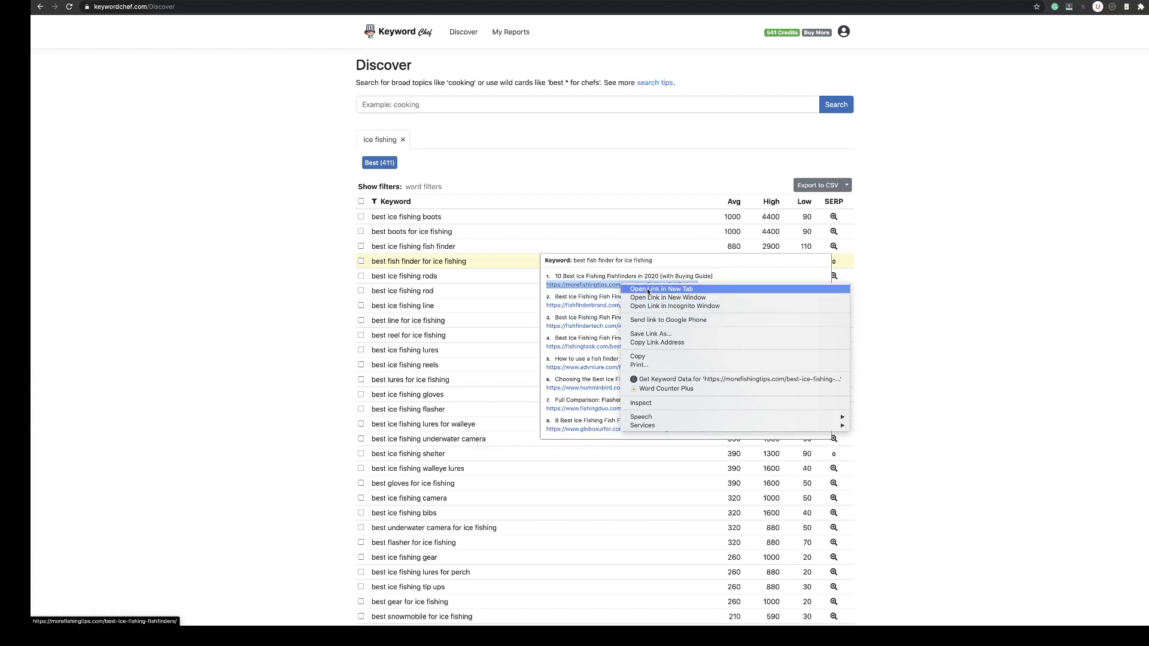
{"action": "left_click", "coordinate": [903, 272]}
{"action": "left_click", "coordinate": [673, 263]}
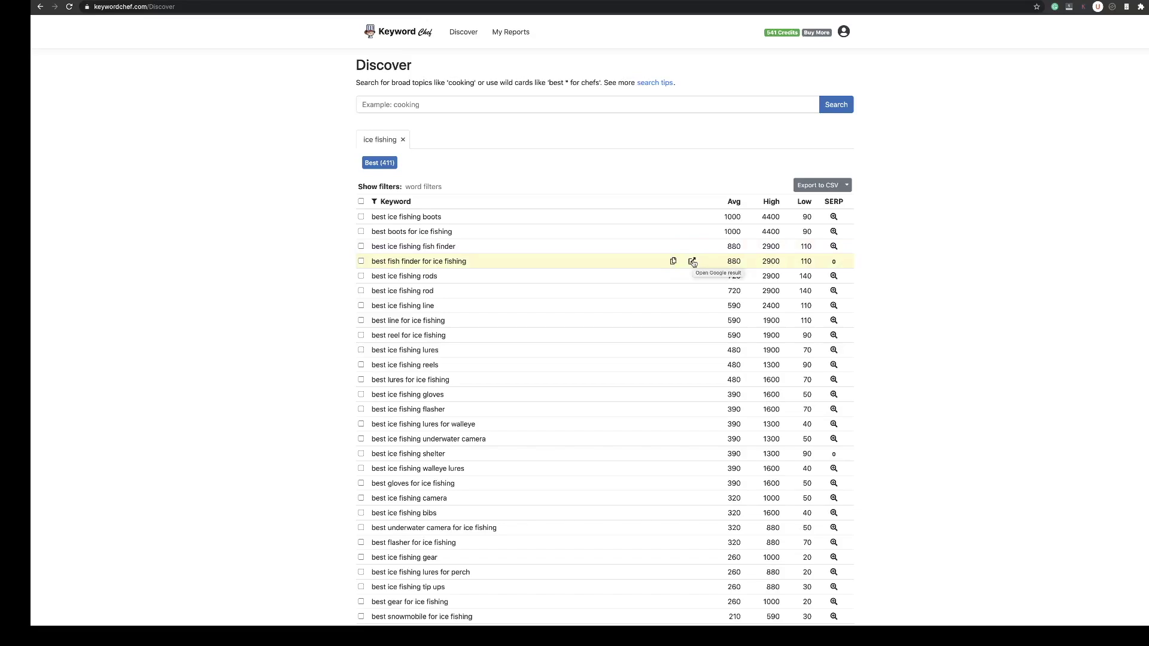
{"action": "left_click", "coordinate": [692, 262]}
{"action": "mouse_move", "coordinate": [834, 260]}
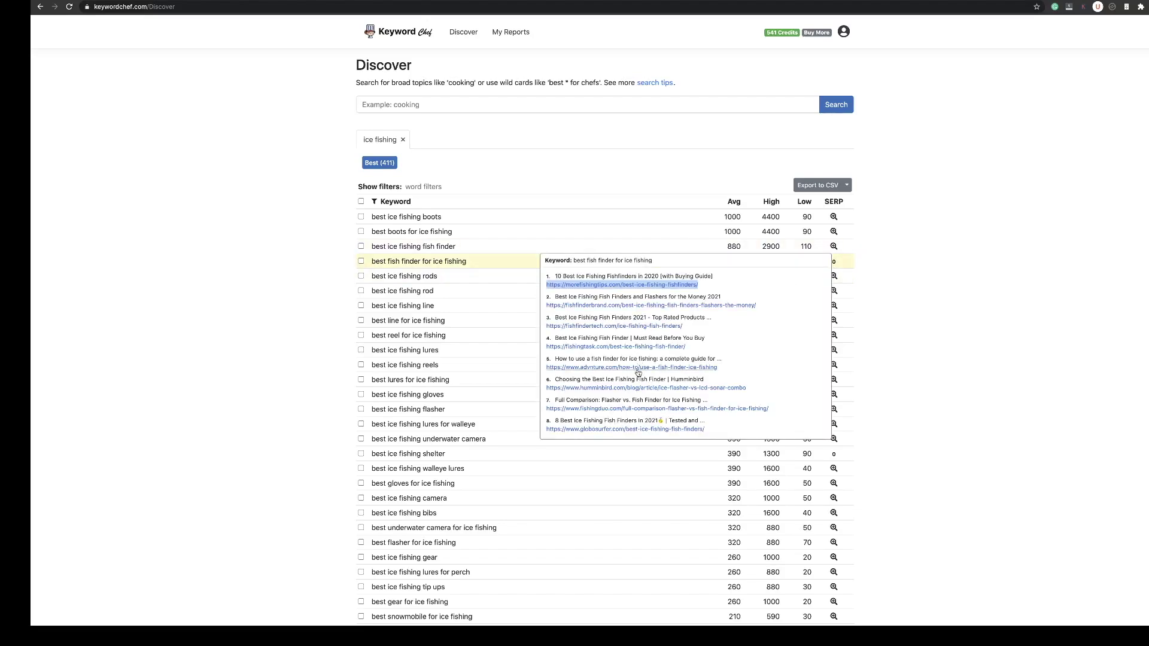
Open the fishfindertech.com result for ice fishing fish finders in a new tab and look through the article.
{"action": "right_click", "coordinate": [639, 327]}
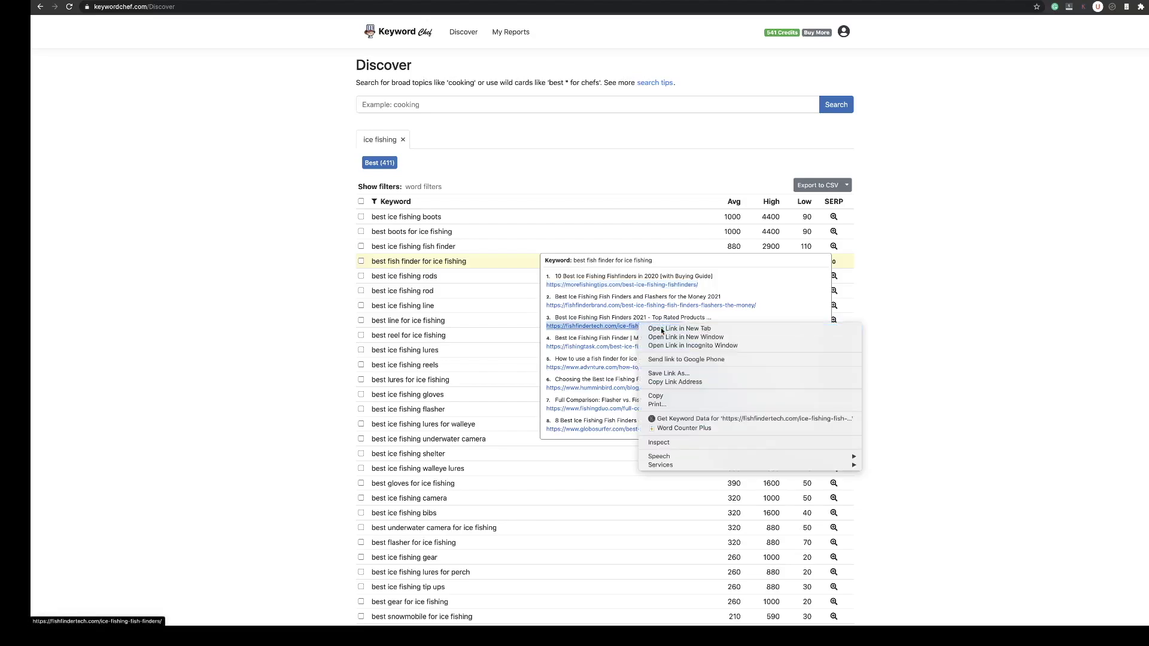
{"action": "left_click", "coordinate": [664, 329]}
{"action": "key", "text": "ctrl+Tab"}
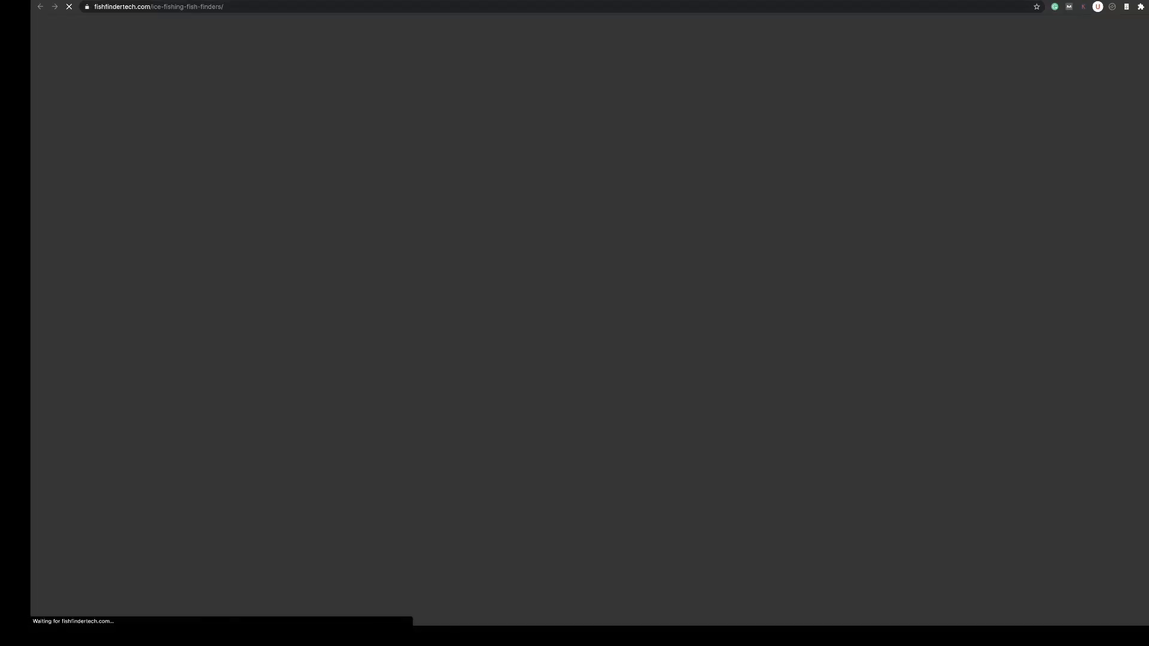
{"action": "scroll", "coordinate": [405, 176], "scroll_direction": "down", "scroll_amount": 3}
{"action": "scroll", "coordinate": [406, 176], "scroll_direction": "down", "scroll_amount": 10}
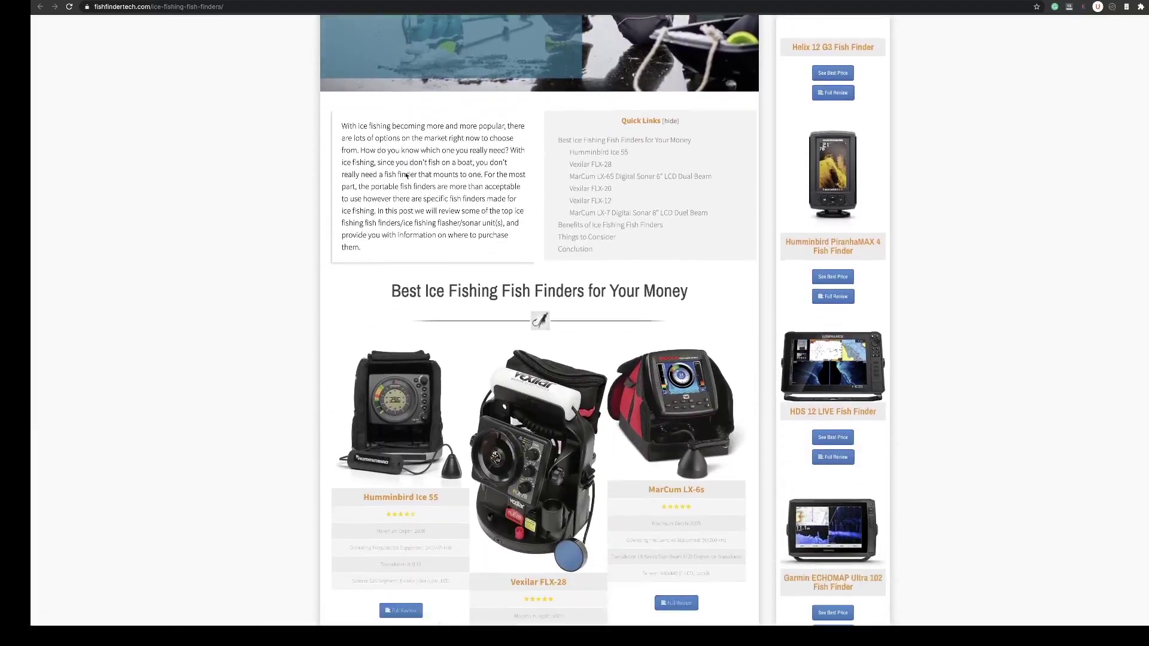
{"action": "scroll", "coordinate": [405, 175], "scroll_direction": "up", "scroll_amount": 12}
{"action": "scroll", "coordinate": [405, 175], "scroll_direction": "up", "scroll_amount": 1}
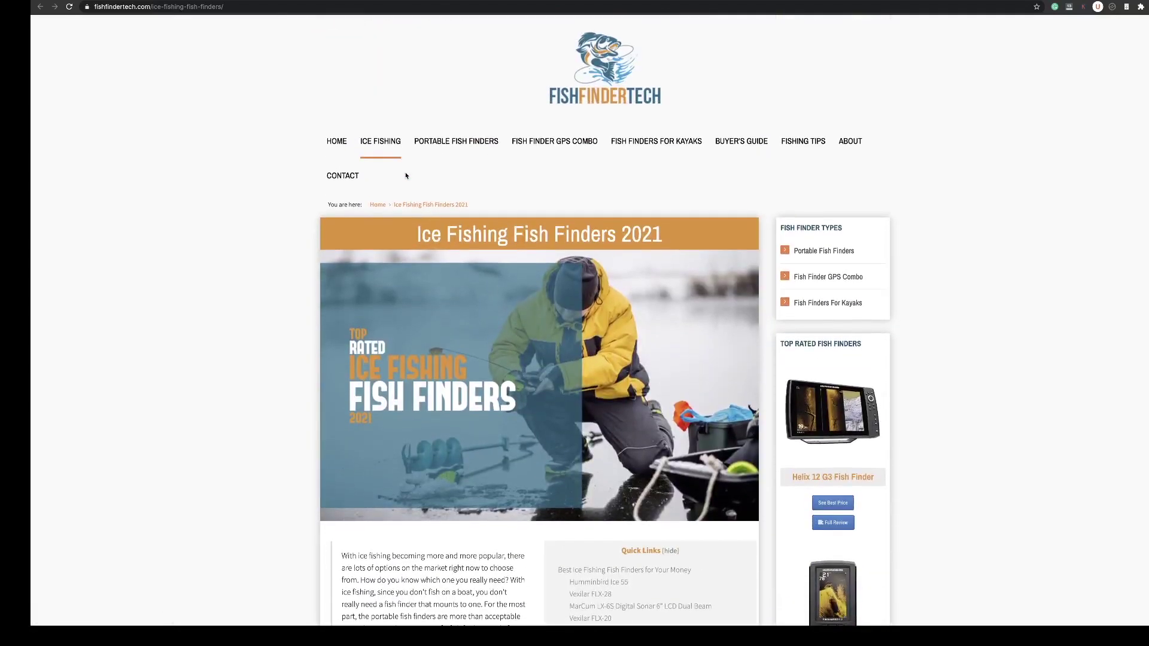
Return to the ice fishing keyword list and examine the low-volume and zero-volume keywords further down.
{"action": "key", "text": "ctrl+shift+Tab"}
{"action": "scroll", "coordinate": [630, 349], "scroll_direction": "down", "scroll_amount": 15}
{"action": "scroll", "coordinate": [630, 349], "scroll_direction": "down", "scroll_amount": 20}
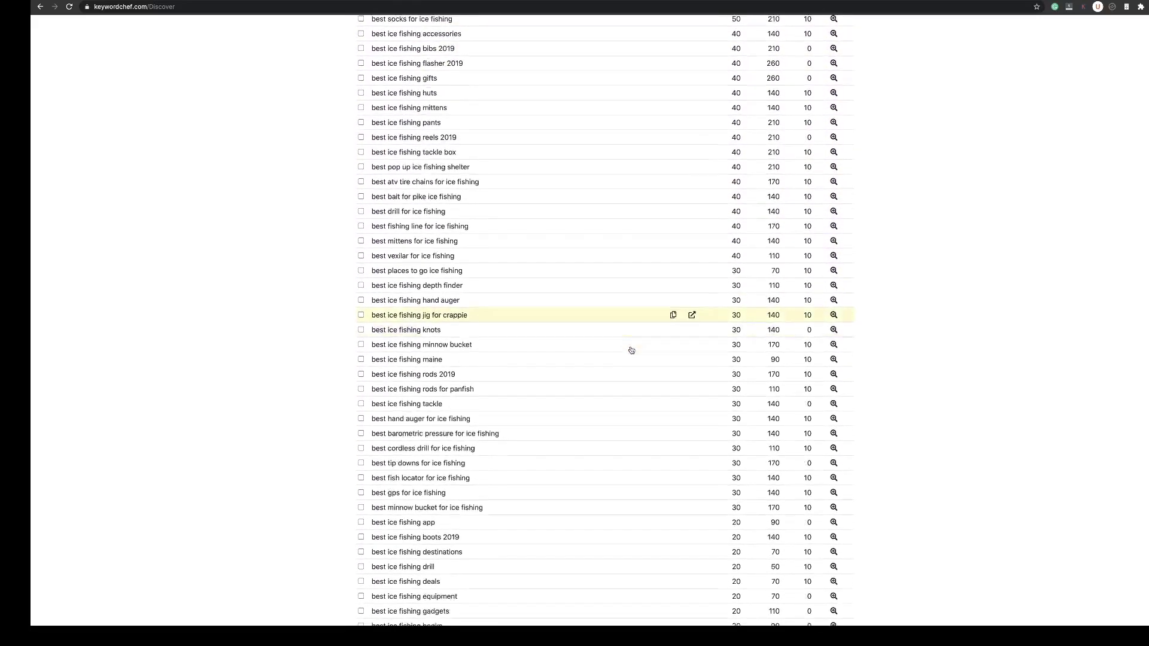
{"action": "scroll", "coordinate": [630, 350], "scroll_direction": "up", "scroll_amount": 15}
{"action": "scroll", "coordinate": [630, 350], "scroll_direction": "down", "scroll_amount": 8}
{"action": "scroll", "coordinate": [736, 529], "scroll_direction": "down", "scroll_amount": 15}
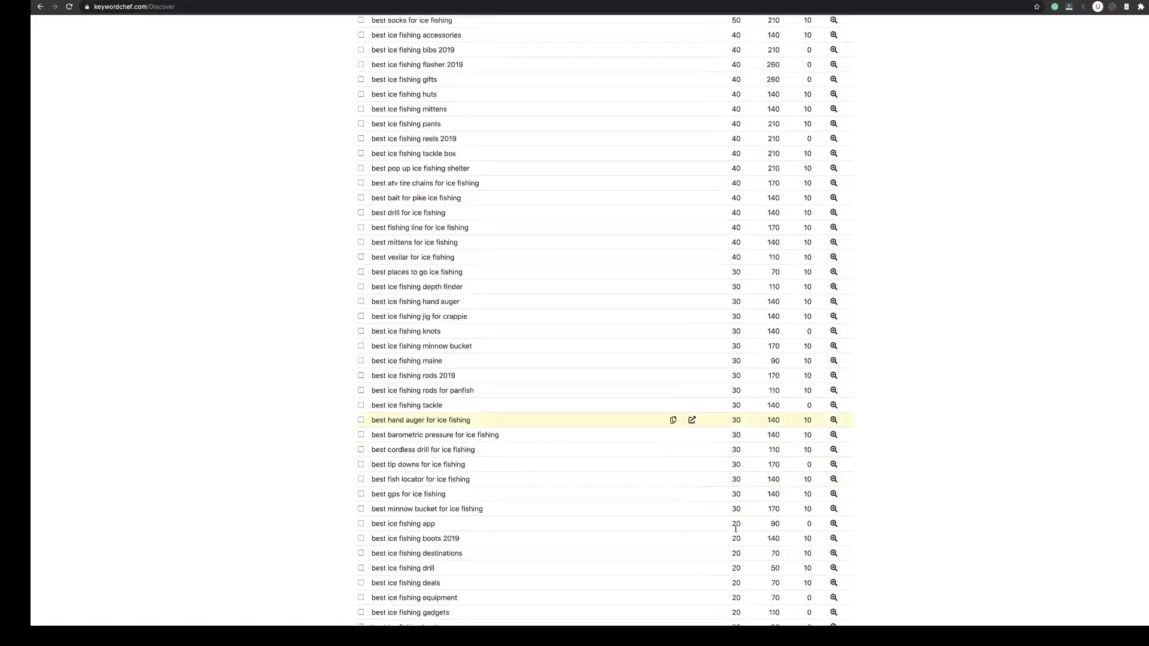
{"action": "scroll", "coordinate": [736, 529], "scroll_direction": "down", "scroll_amount": 15}
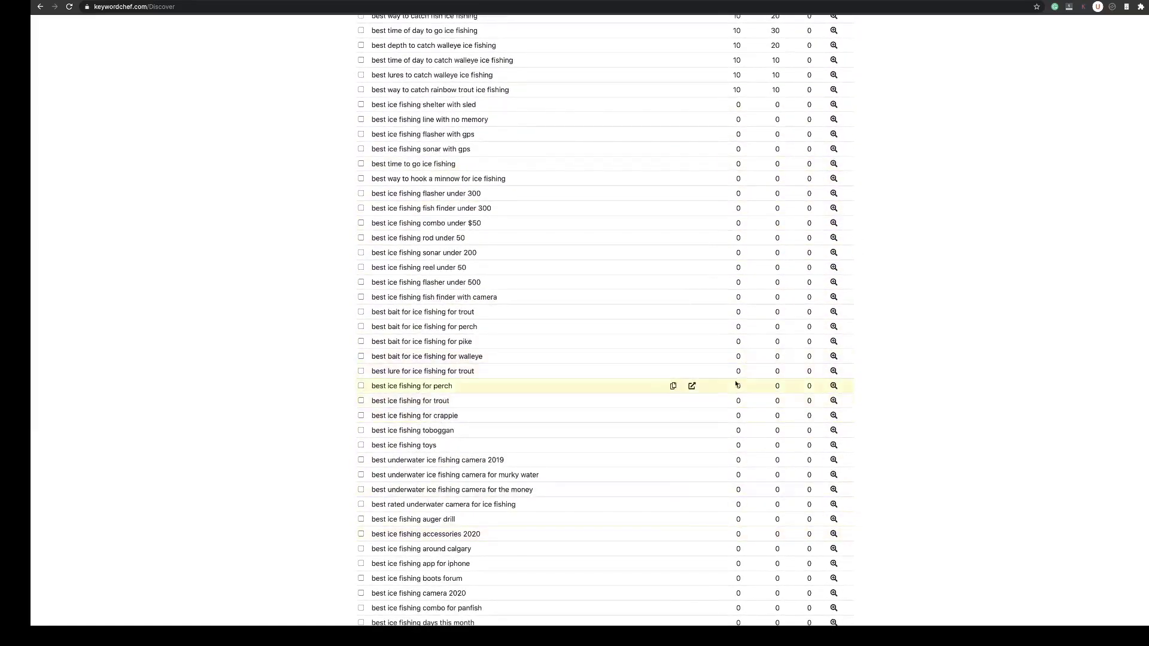
{"action": "scroll", "coordinate": [737, 368], "scroll_direction": "up", "scroll_amount": 12}
{"action": "scroll", "coordinate": [738, 364], "scroll_direction": "up", "scroll_amount": 5}
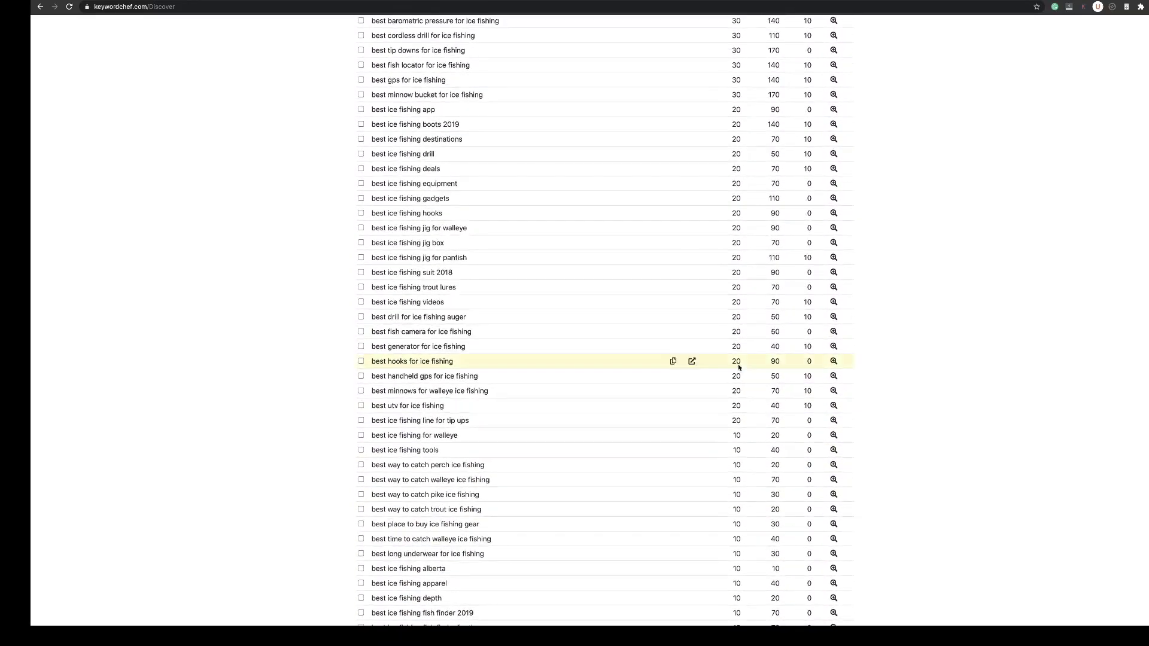
{"action": "scroll", "coordinate": [737, 360], "scroll_direction": "up", "scroll_amount": 5}
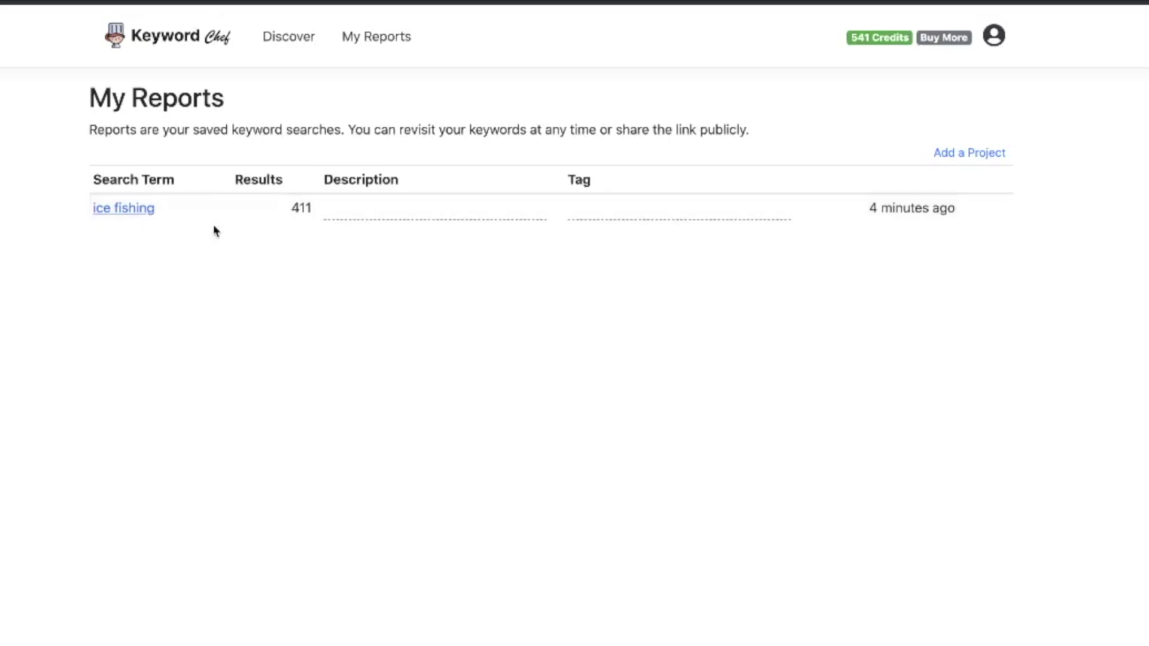
View the saved ice fishing report and return to the list of saved reports.
{"action": "left_click", "coordinate": [153, 215]}
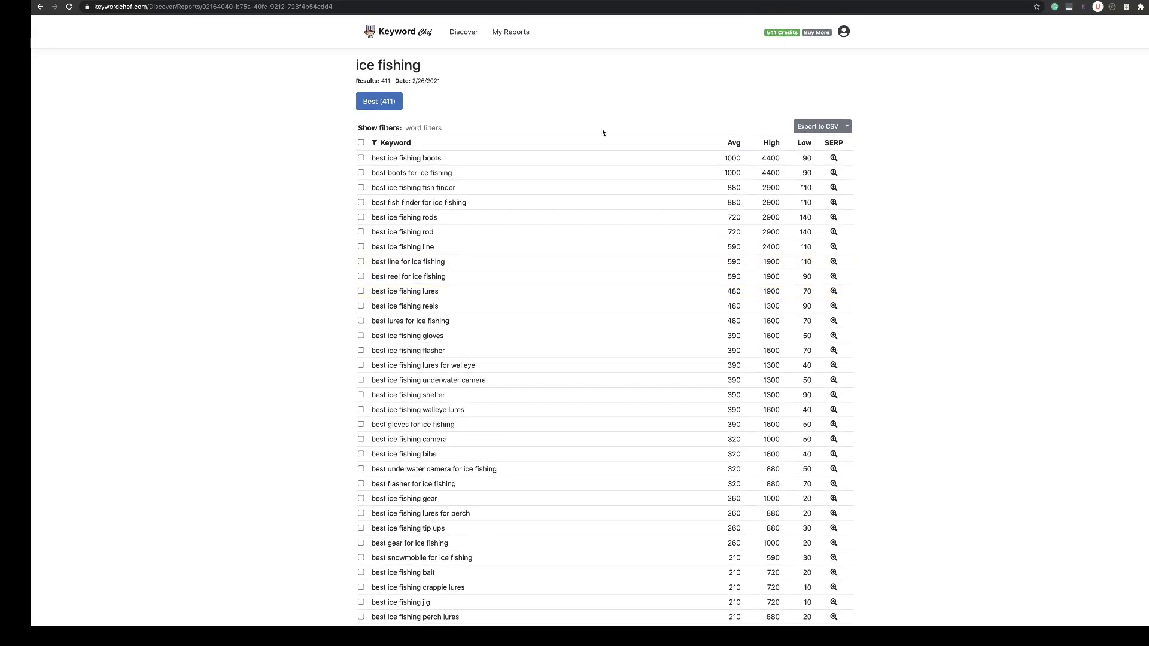
{"action": "left_click", "coordinate": [513, 34]}
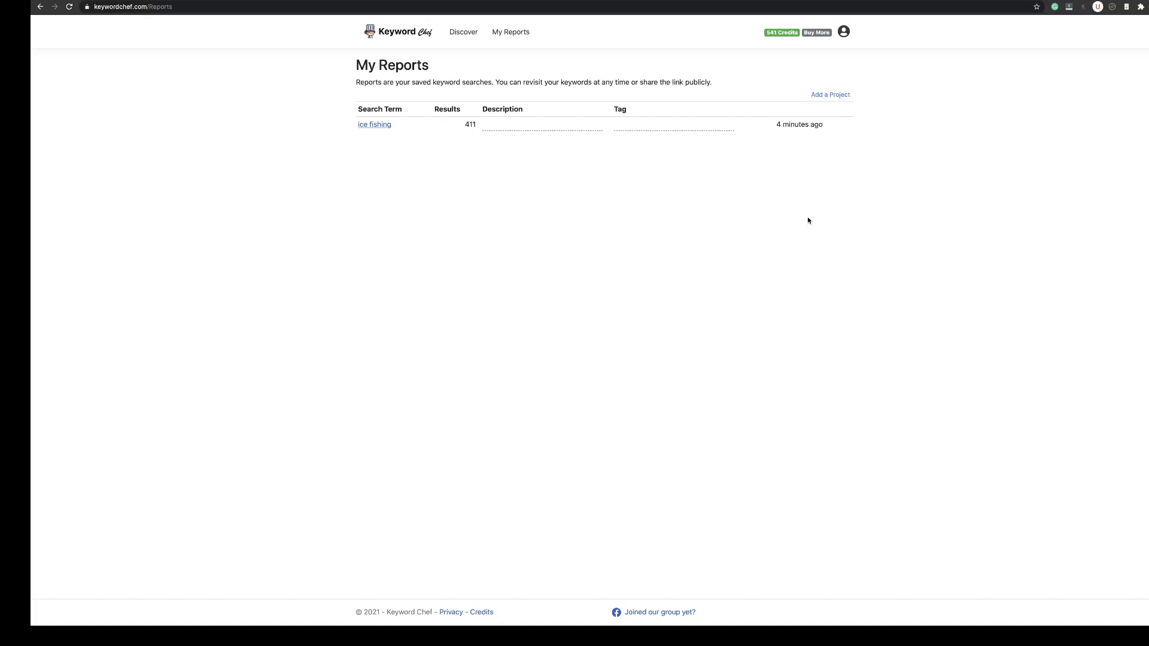
Start a new keyword discovery search for "deep sea fishing boats".
{"action": "left_click", "coordinate": [459, 32]}
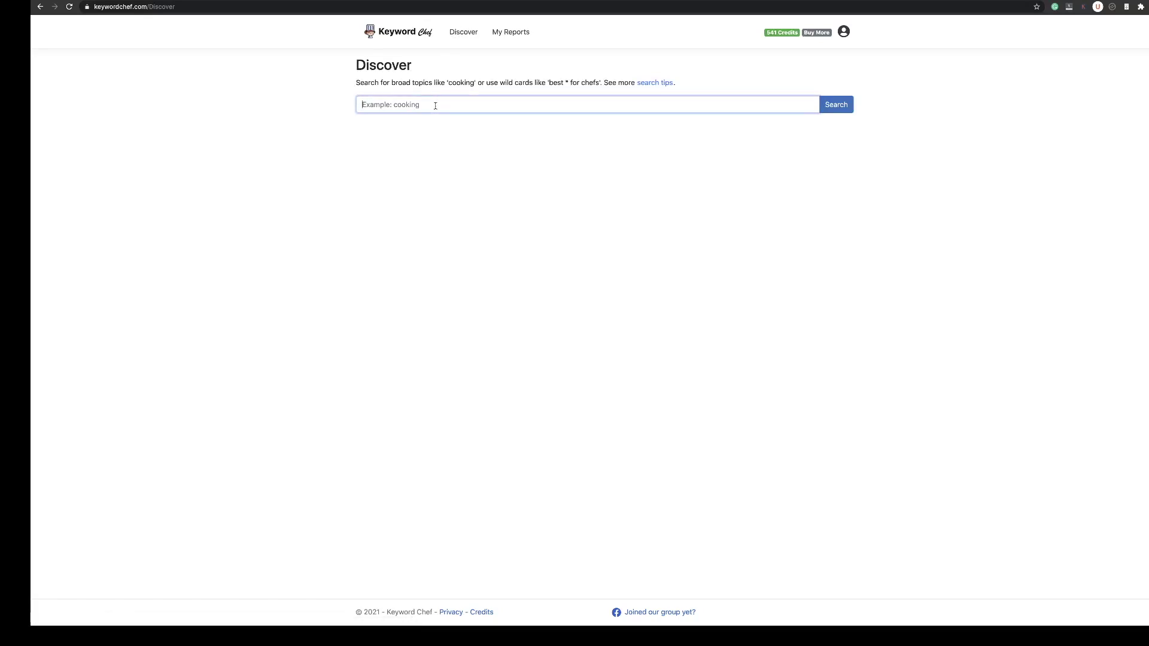
{"action": "type", "text": "deep sea fishing boats"}
{"action": "left_click", "coordinate": [837, 111]}
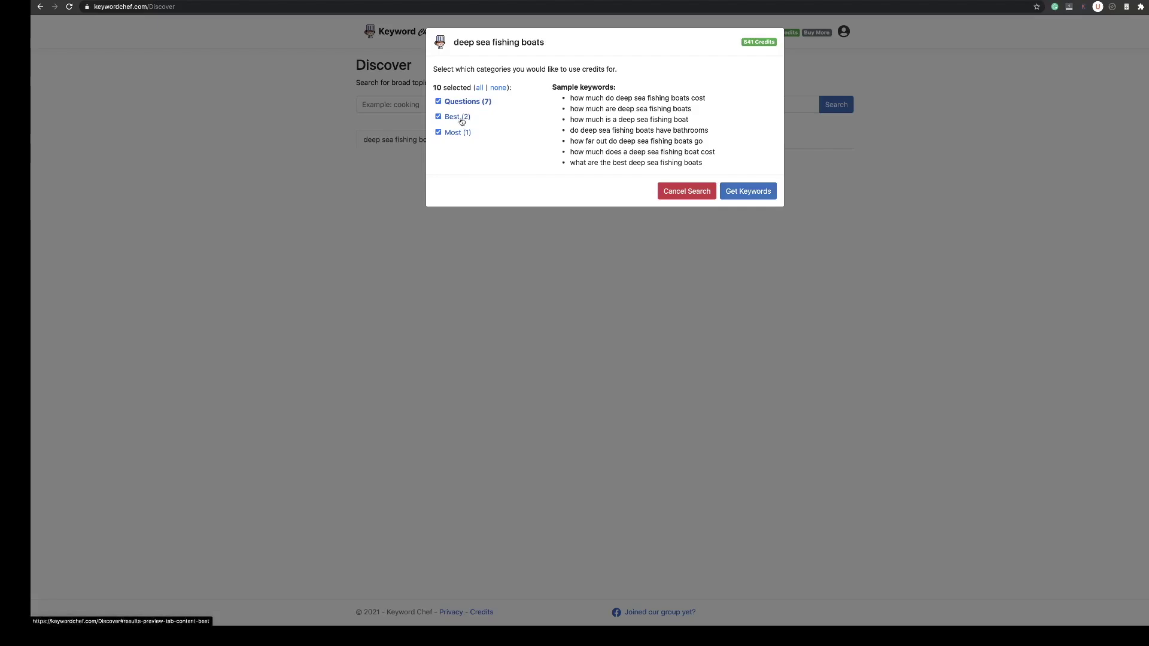
Exclude the Most and Best categories, leaving only Questions, and get the deep sea fishing boats keywords.
{"action": "left_click", "coordinate": [439, 134]}
{"action": "left_click", "coordinate": [438, 117]}
{"action": "left_click_drag", "start_coordinate": [434, 88], "coordinate": [461, 88]}
{"action": "left_click", "coordinate": [739, 191]}
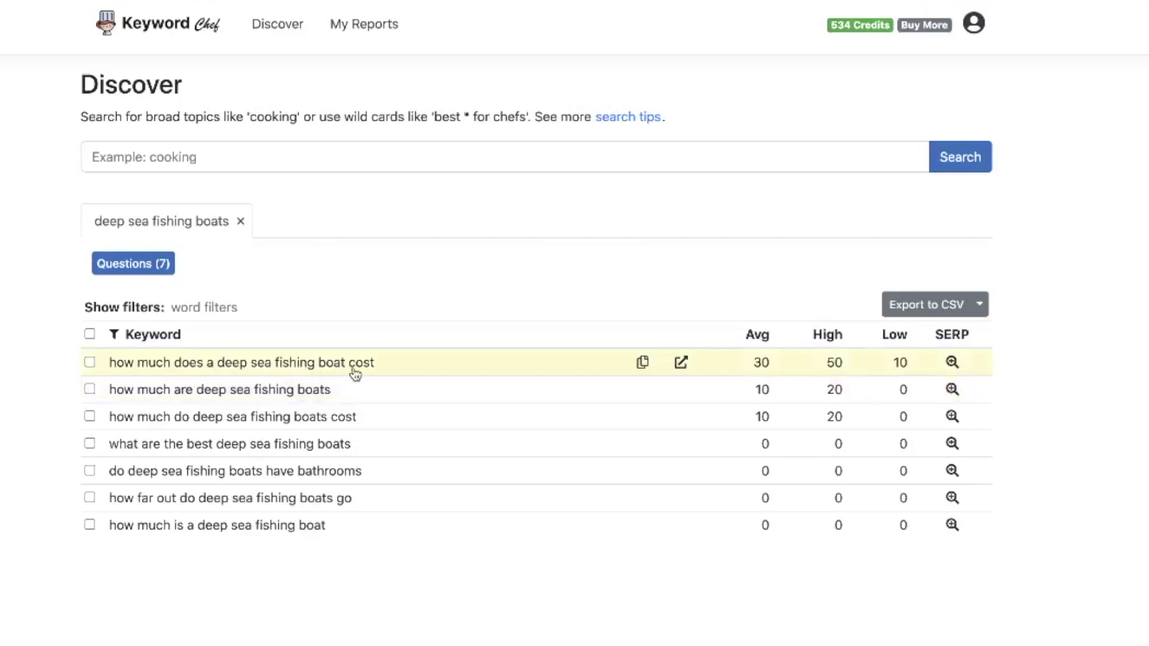
Check the average and high search volumes for "how much does a deep sea fishing boat cost".
{"action": "double_click", "coordinate": [763, 364]}
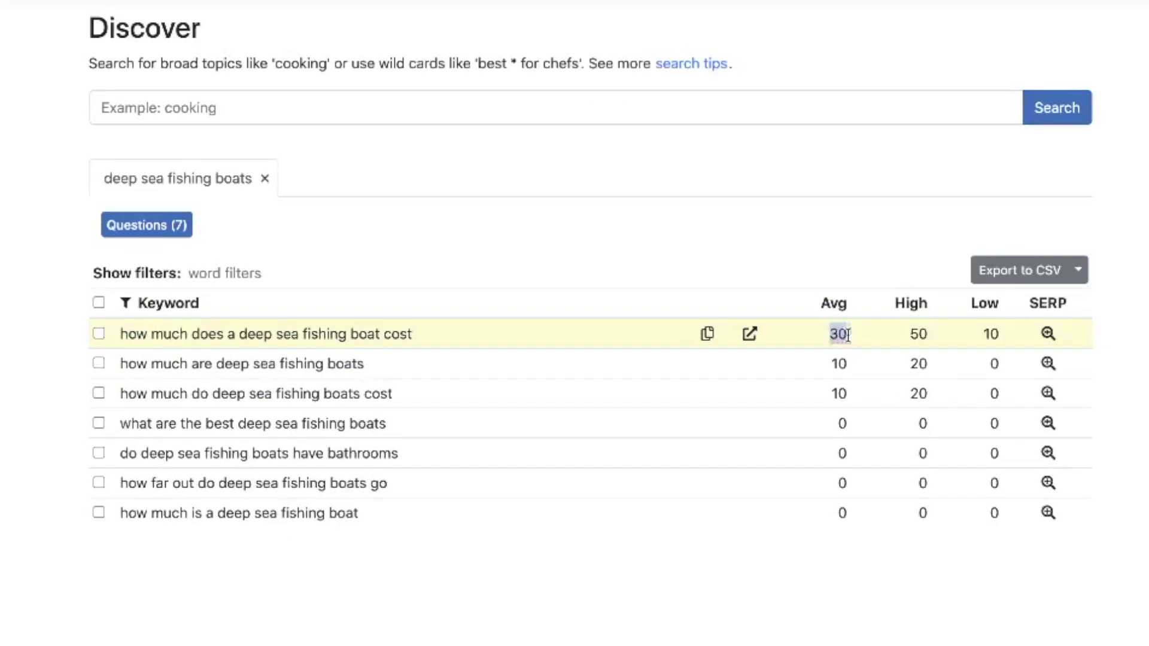
{"action": "left_click_drag", "start_coordinate": [911, 333], "coordinate": [941, 337]}
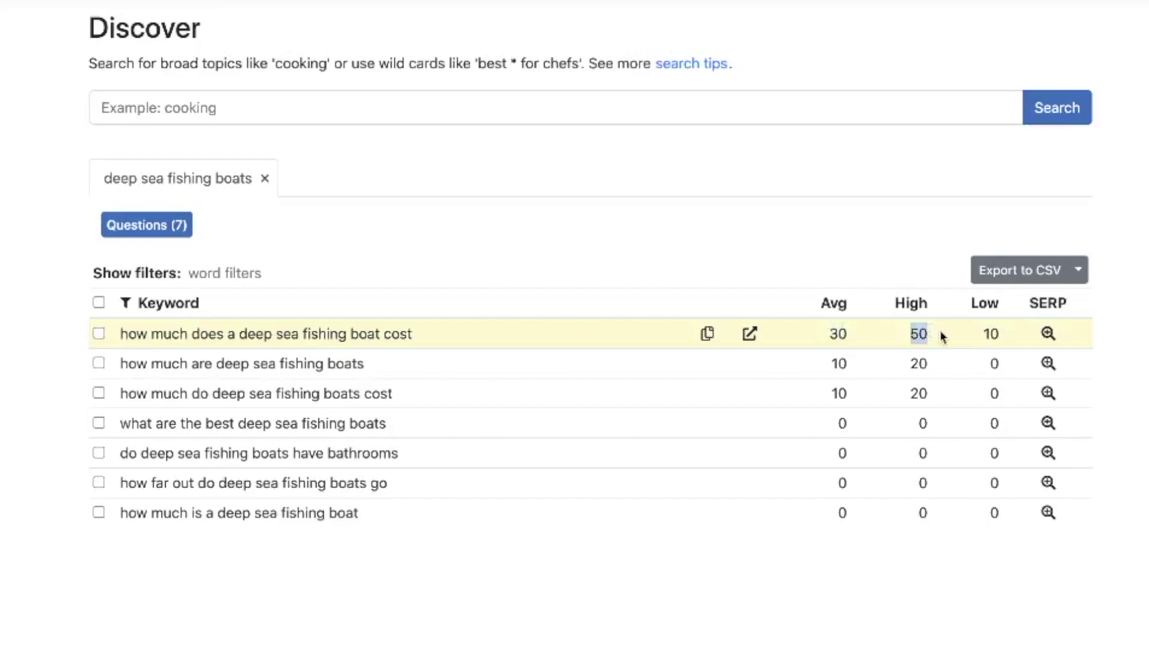
Preview the search results for "how much does a deep sea fishing boat cost" and close the preview.
{"action": "left_click", "coordinate": [1048, 334]}
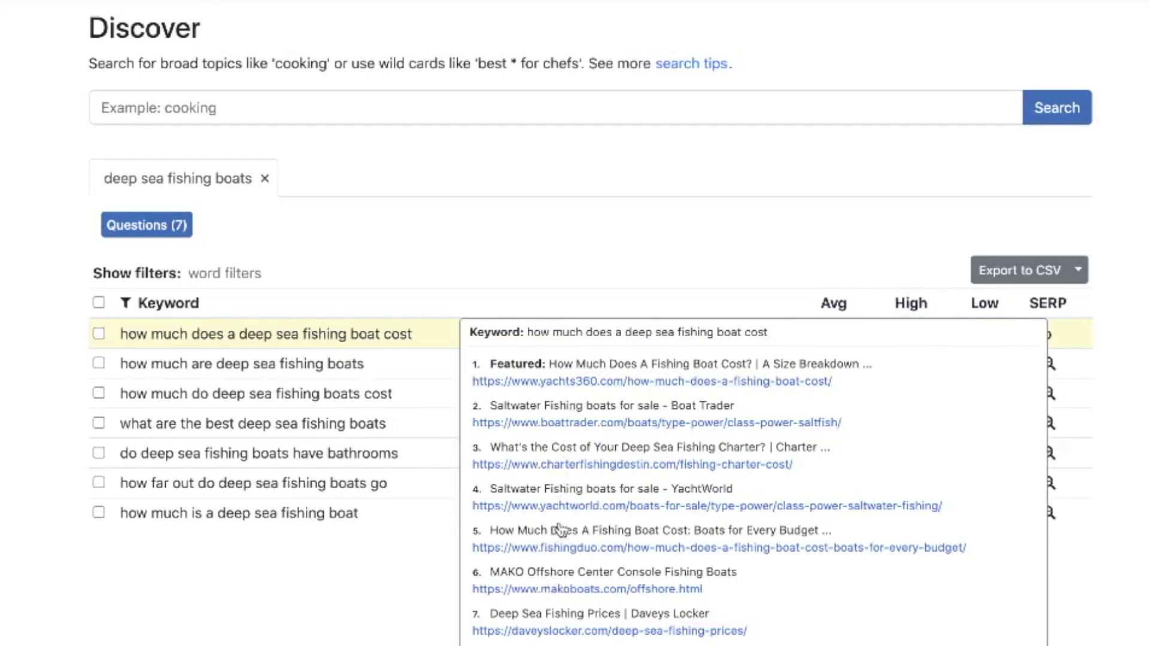
{"action": "left_click", "coordinate": [318, 582]}
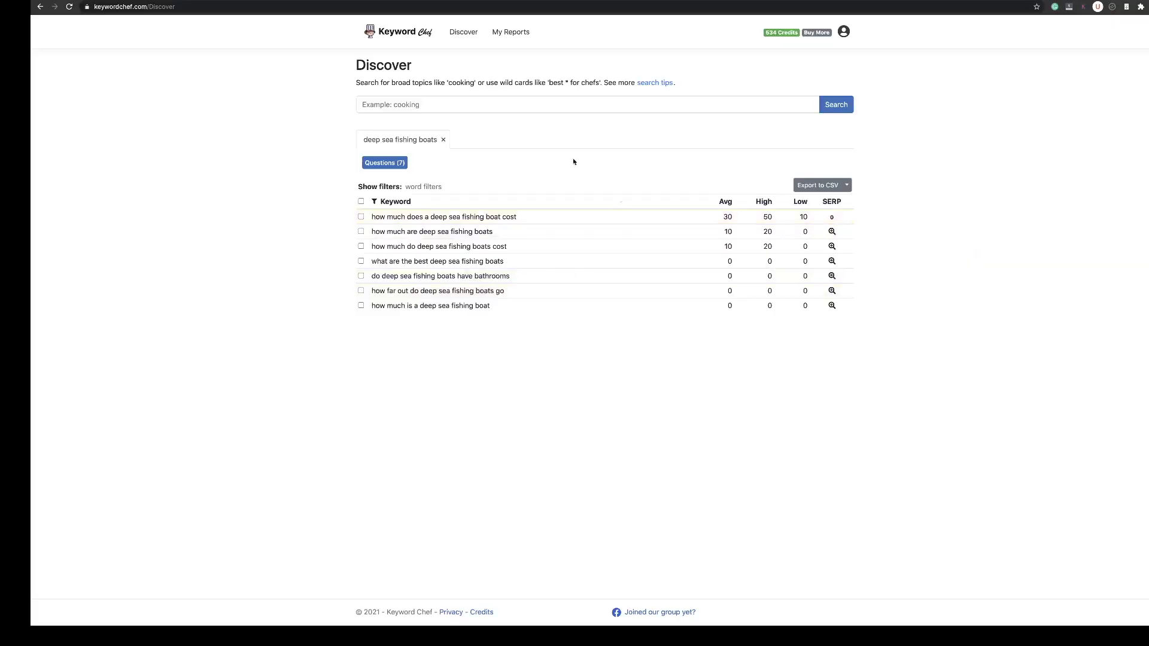
Open the saved ice fishing report from the list of saved reports and look through its keywords.
{"action": "left_click", "coordinate": [510, 33]}
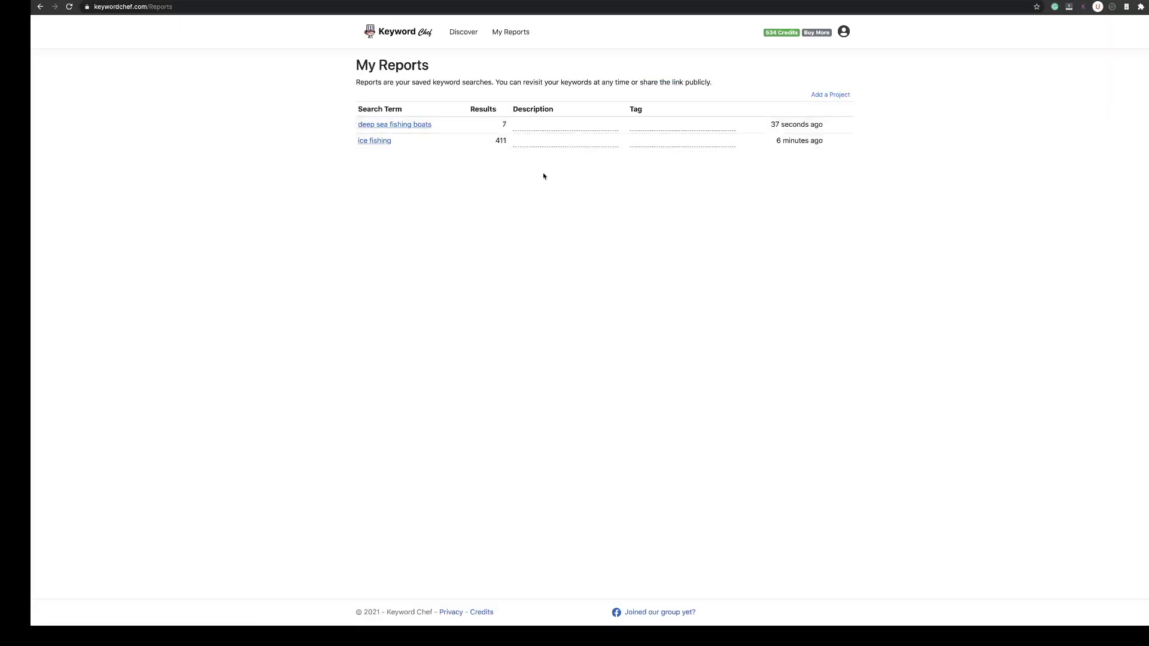
{"action": "scroll", "coordinate": [592, 356], "scroll_direction": "down", "scroll_amount": 5}
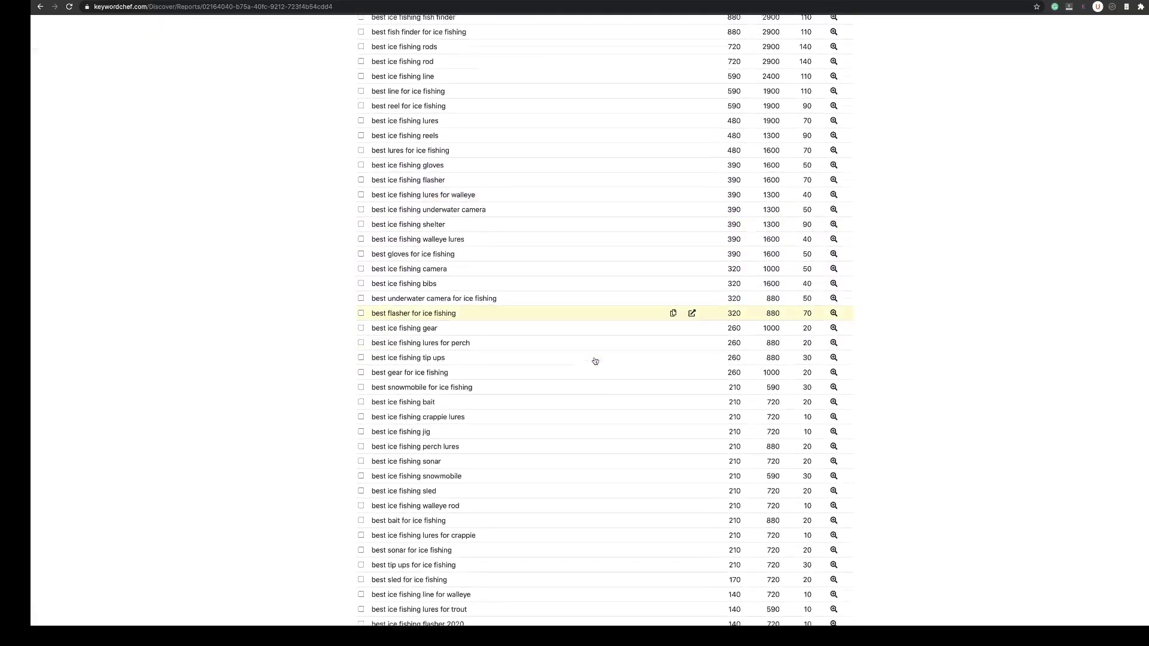
{"action": "scroll", "coordinate": [495, 192], "scroll_direction": "up", "scroll_amount": 3}
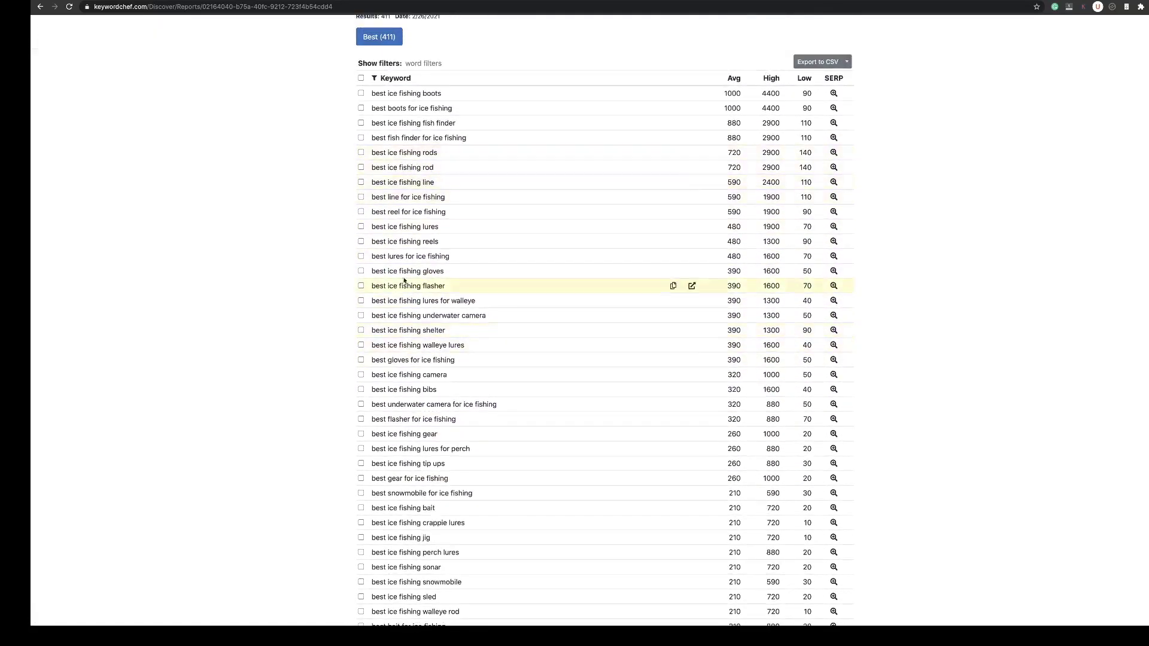
{"action": "scroll", "coordinate": [413, 308], "scroll_direction": "up", "scroll_amount": 2}
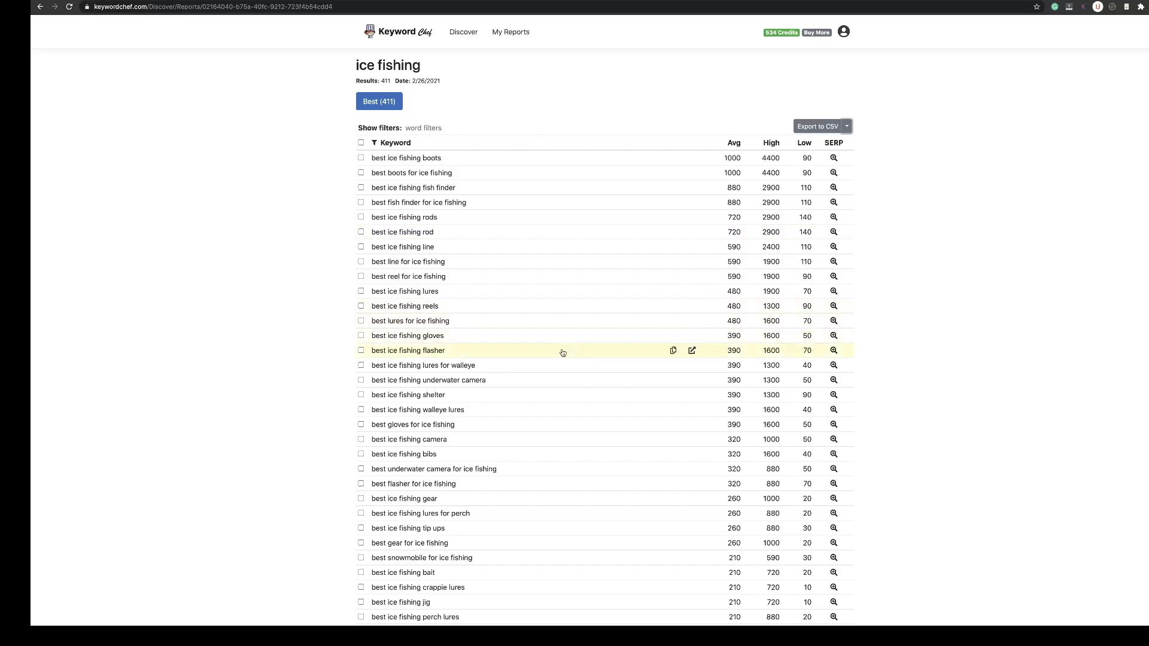
Add "best ice fishing rod case", "best bait for perch ice fishing" and "best ice fishing bait for trout" to the selected keywords.
{"action": "scroll", "coordinate": [563, 352], "scroll_direction": "down", "scroll_amount": 12}
{"action": "scroll", "coordinate": [563, 353], "scroll_direction": "down", "scroll_amount": 6}
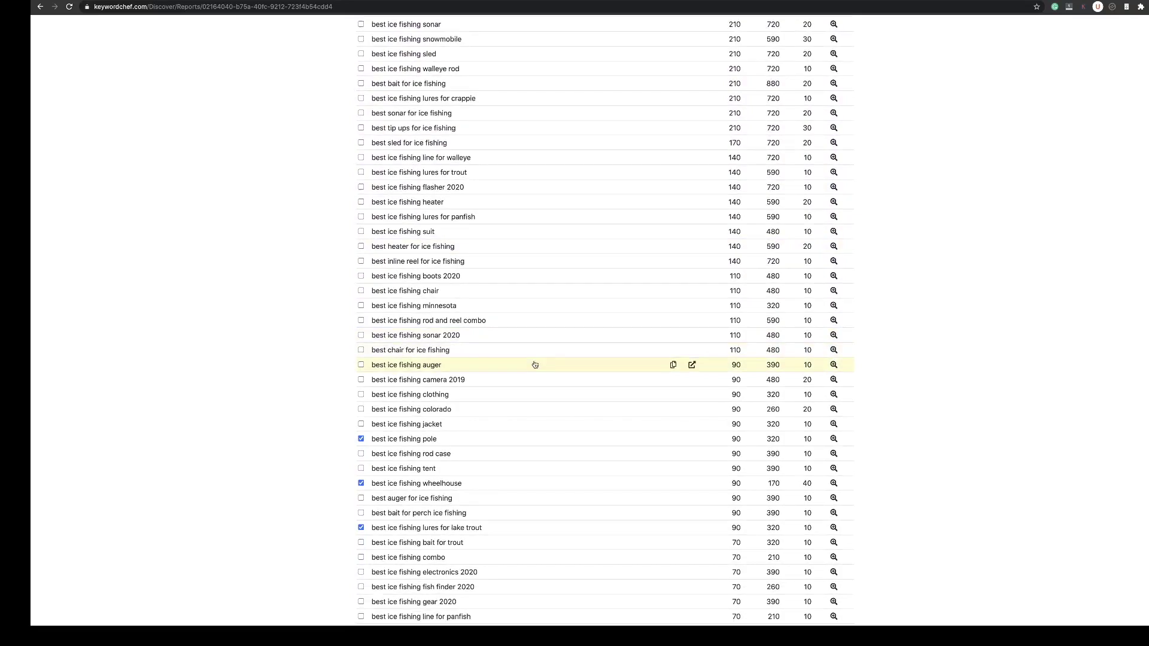
{"action": "scroll", "coordinate": [506, 368], "scroll_direction": "down", "scroll_amount": 2}
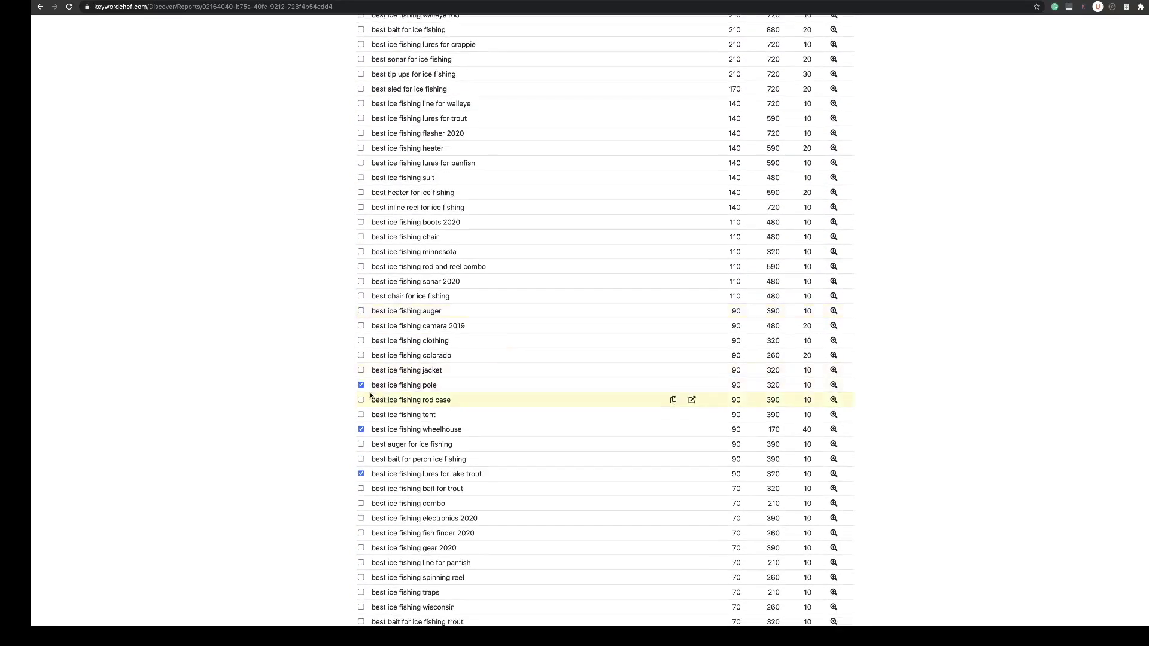
{"action": "left_click", "coordinate": [361, 400]}
{"action": "left_click", "coordinate": [361, 458]}
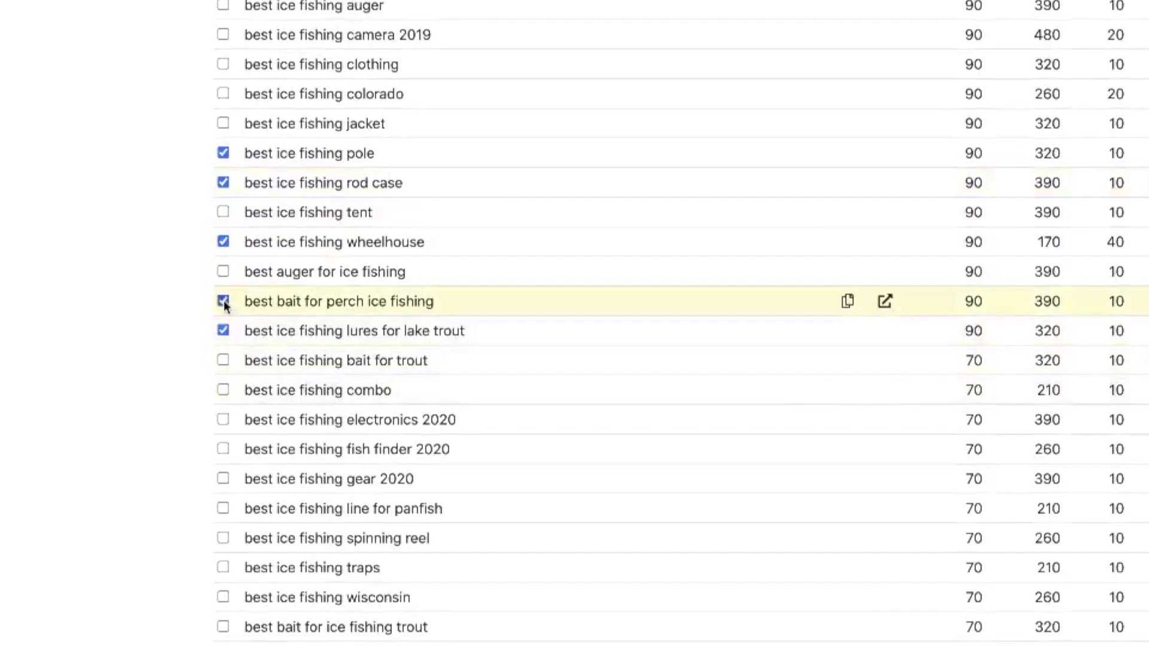
{"action": "left_click", "coordinate": [224, 361]}
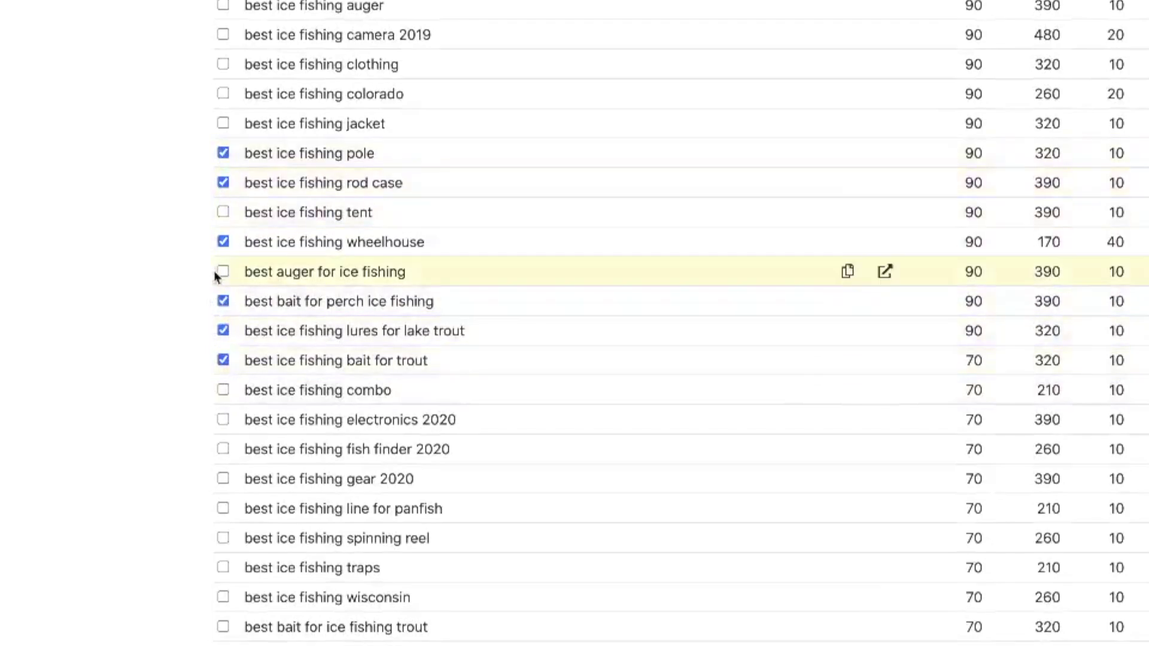
Copy the selected ice fishing keywords and export the report to CSV.
{"action": "scroll", "coordinate": [400, 254], "scroll_direction": "up", "scroll_amount": 10}
{"action": "scroll", "coordinate": [399, 254], "scroll_direction": "up", "scroll_amount": 10}
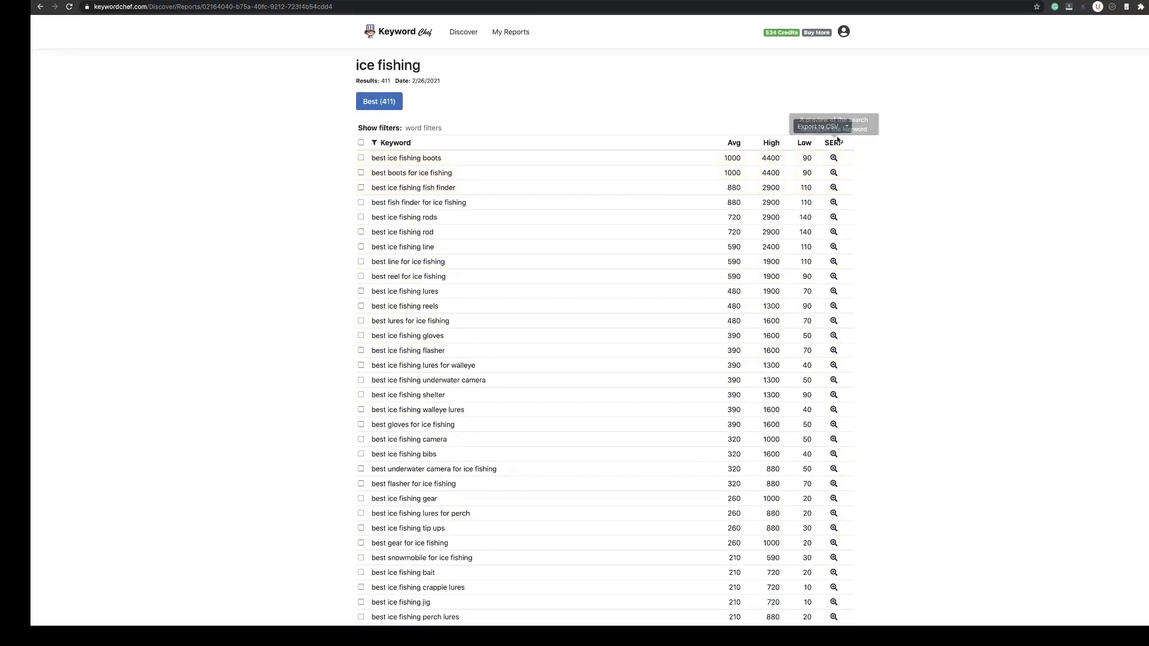
{"action": "left_click", "coordinate": [846, 130]}
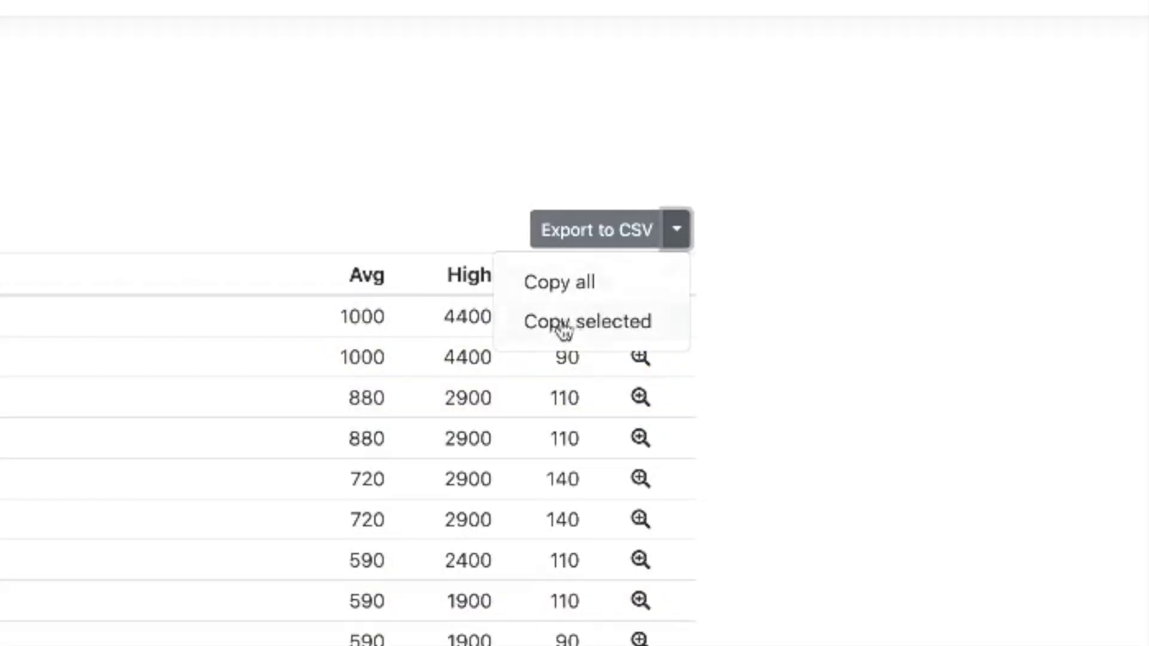
{"action": "left_click", "coordinate": [566, 329]}
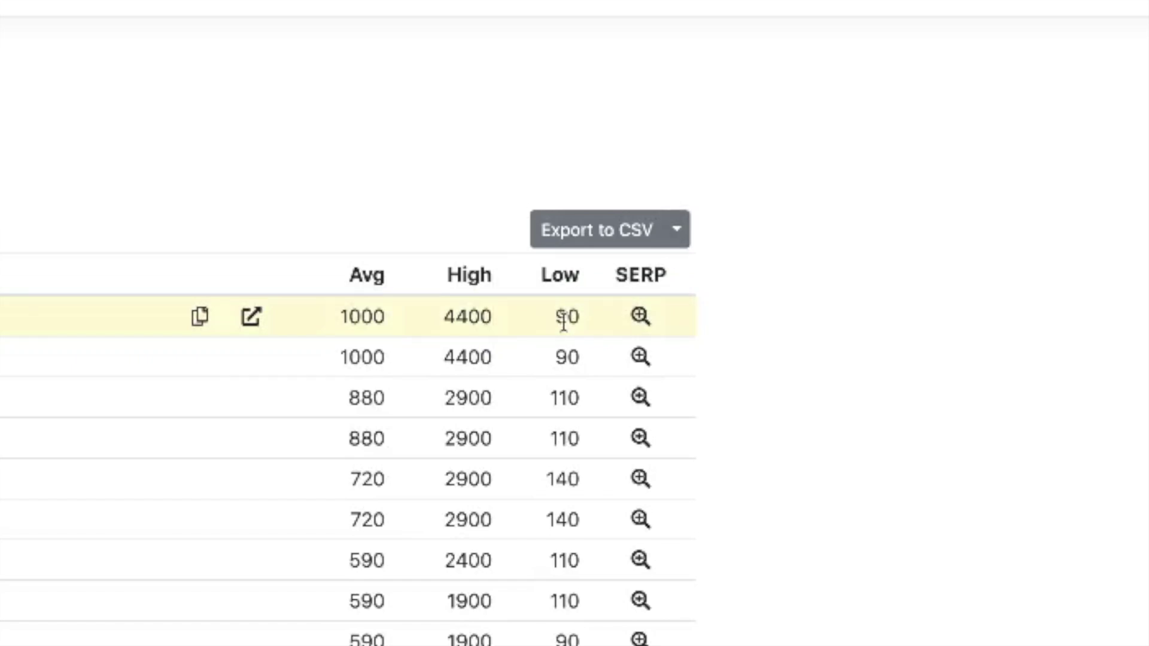
{"action": "left_click", "coordinate": [585, 231]}
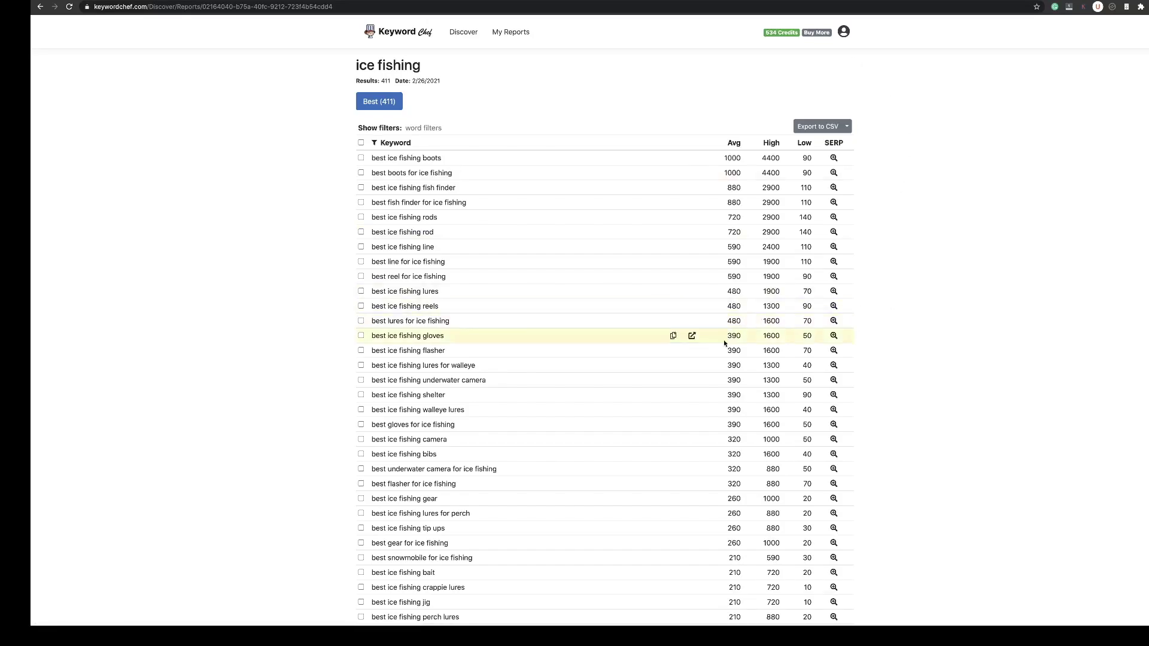
{"action": "scroll", "coordinate": [724, 338], "scroll_direction": "down", "scroll_amount": 7}
{"action": "scroll", "coordinate": [725, 342], "scroll_direction": "down", "scroll_amount": 2}
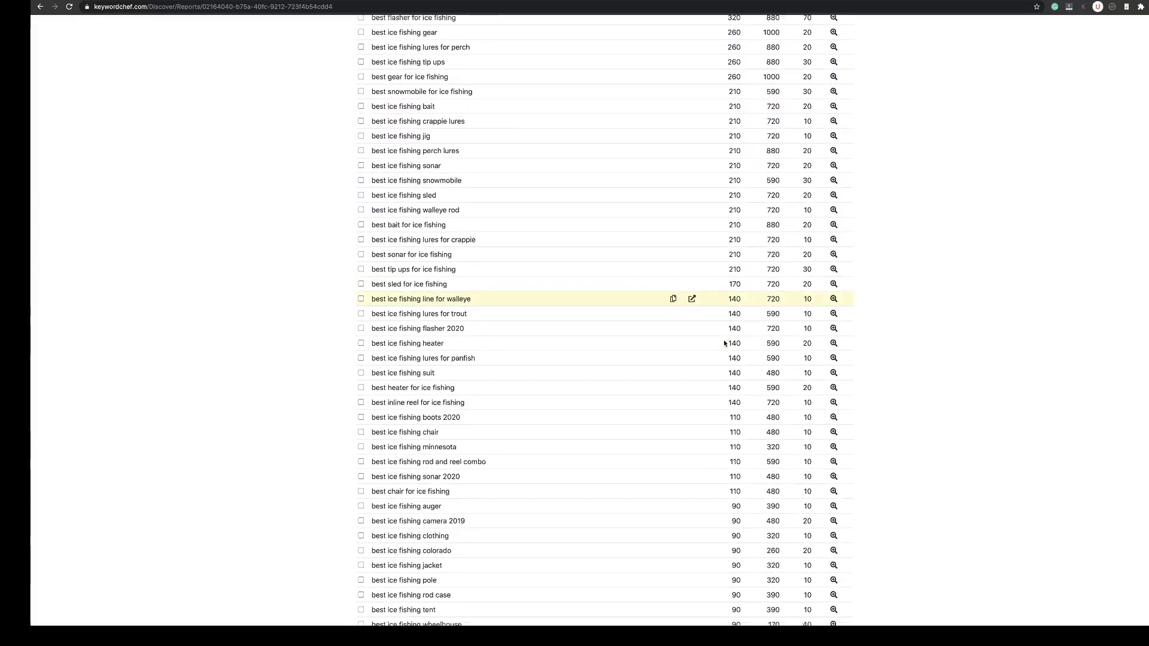
{"action": "scroll", "coordinate": [680, 338], "scroll_direction": "up", "scroll_amount": 6}
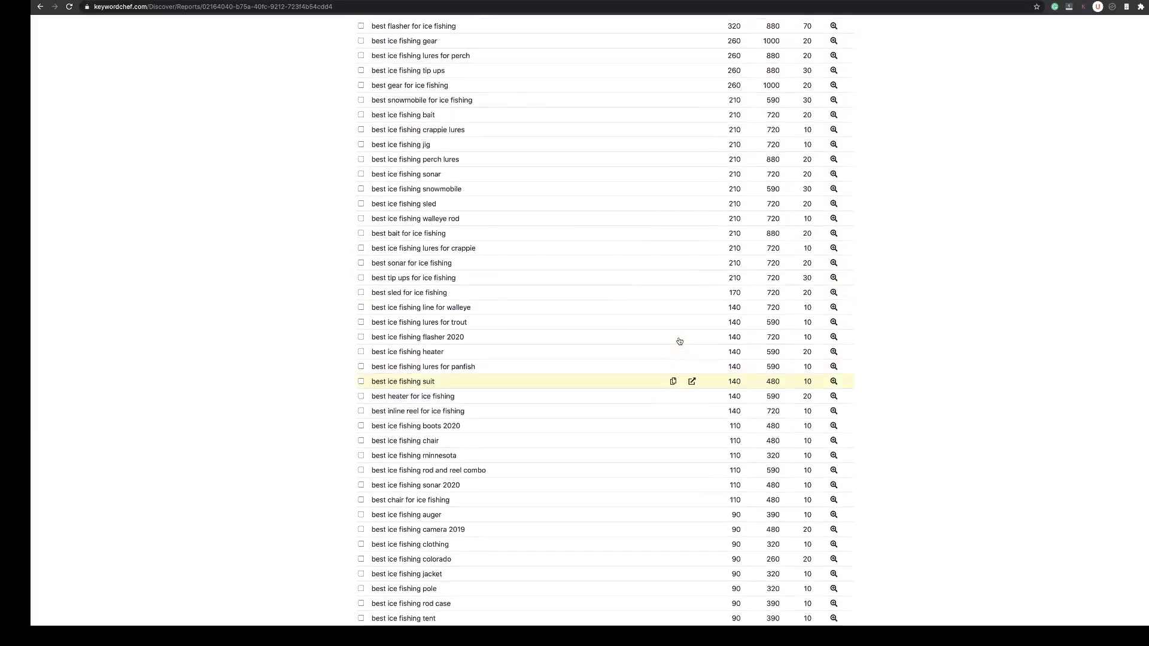
{"action": "scroll", "coordinate": [680, 339], "scroll_direction": "up", "scroll_amount": 3}
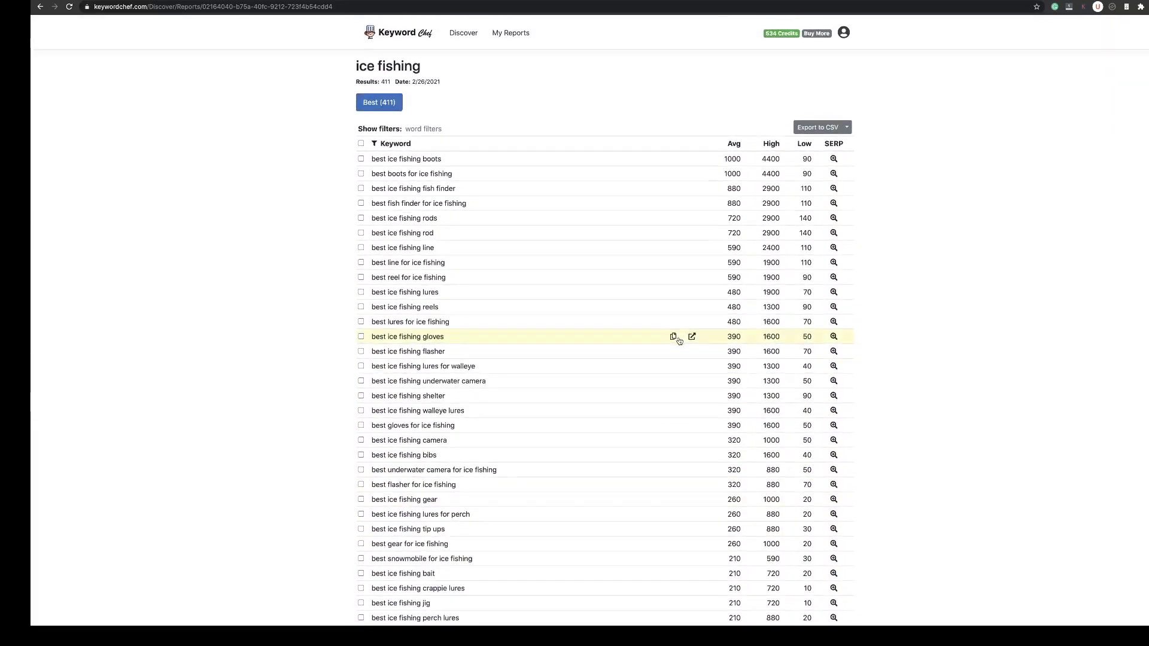